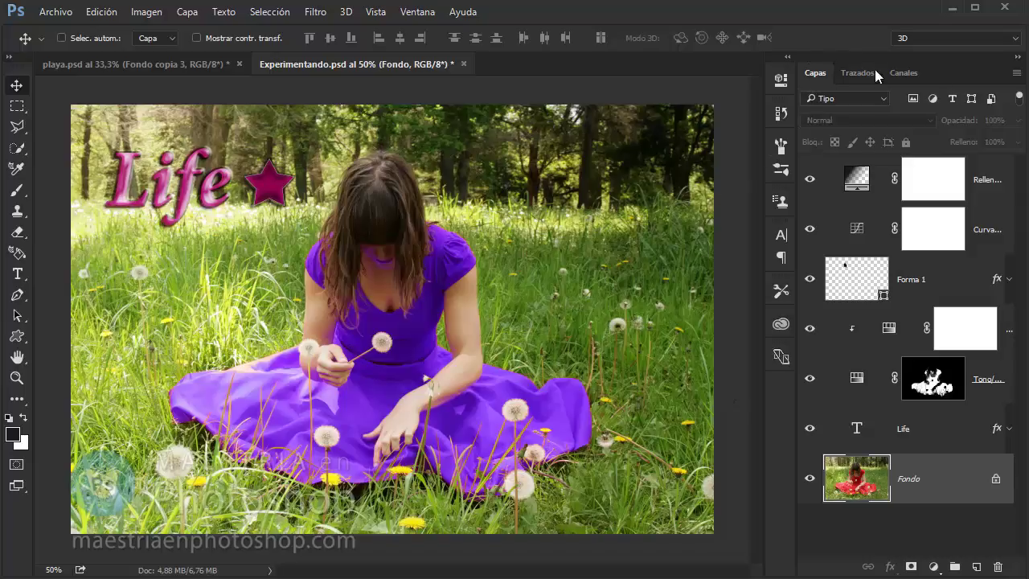
Collapse the Capas, Trazados and Canales panel group to icons beside the photo
{"action": "left_click", "coordinate": [1017, 57]}
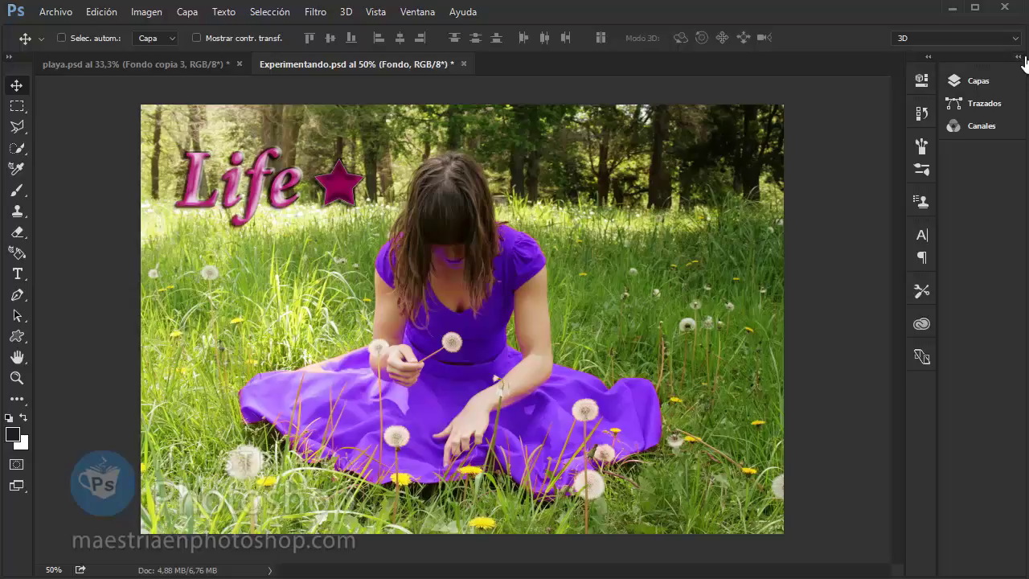
Re-expand the Capas panel and check the Ventana menu entry that toggles it
{"action": "left_click", "coordinate": [1020, 58]}
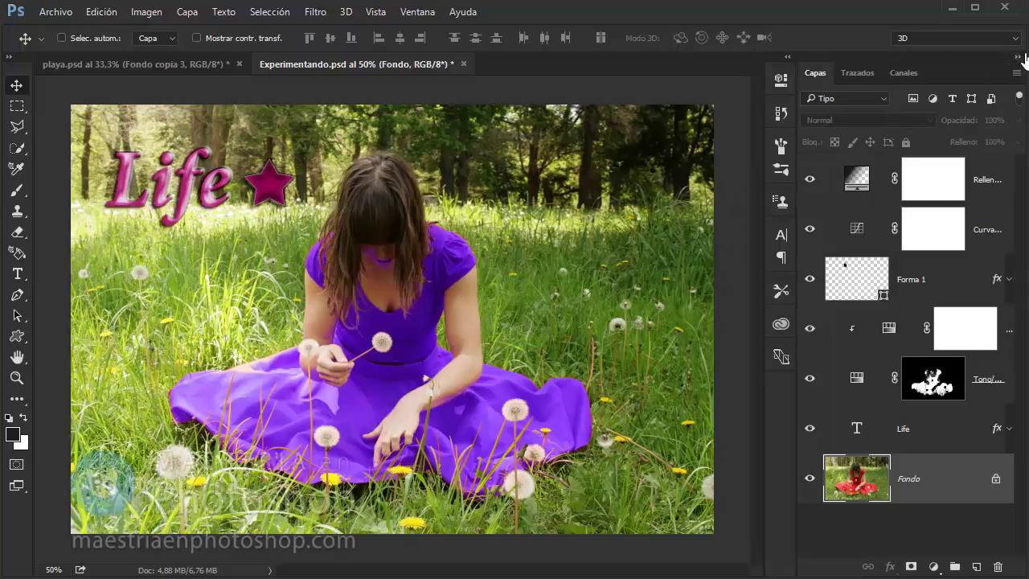
{"action": "left_click", "coordinate": [429, 18]}
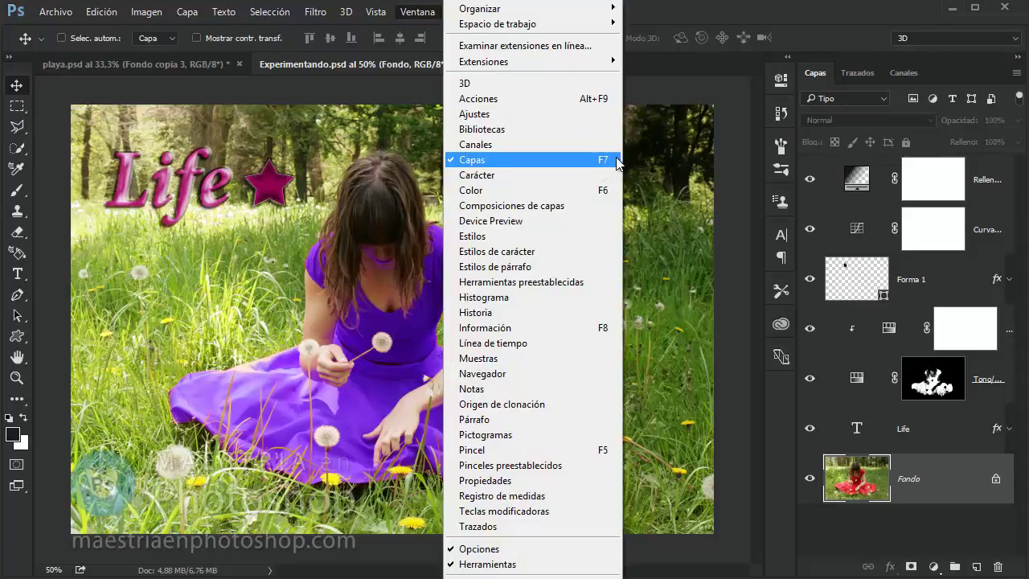
{"action": "left_click", "coordinate": [814, 44]}
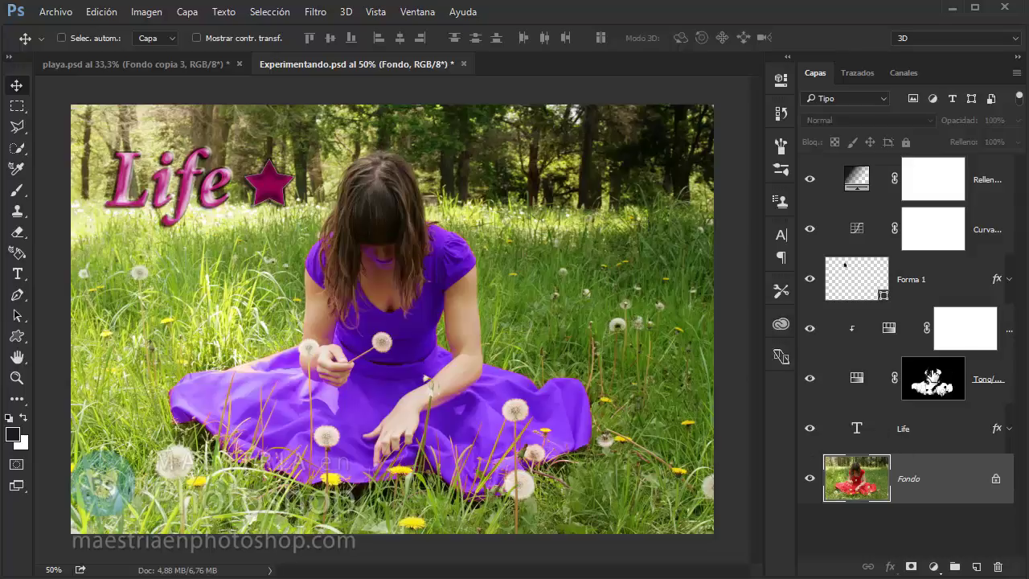
{"action": "left_click", "coordinate": [933, 385]}
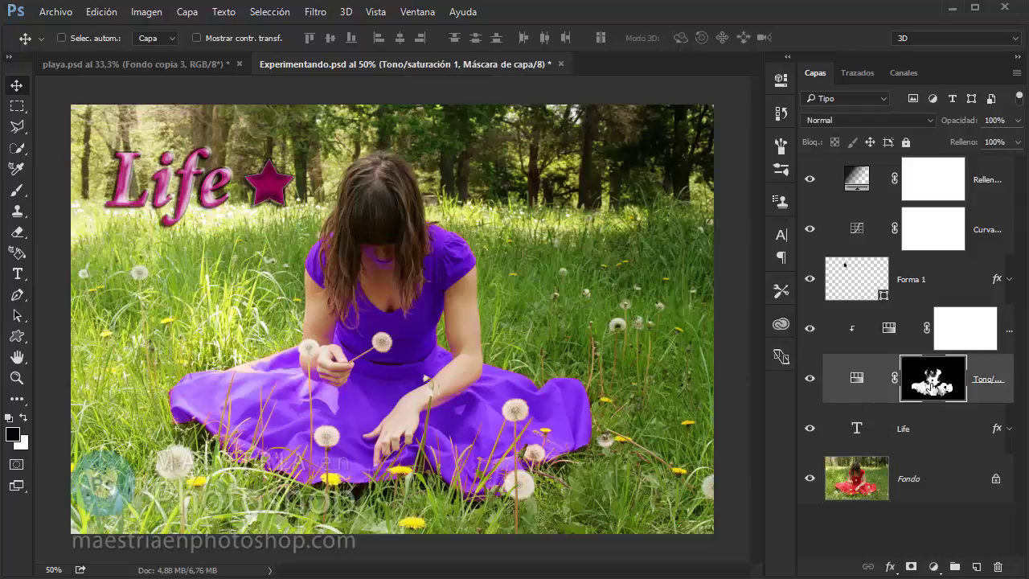
{"action": "left_click", "coordinate": [931, 388], "text": "alt"}
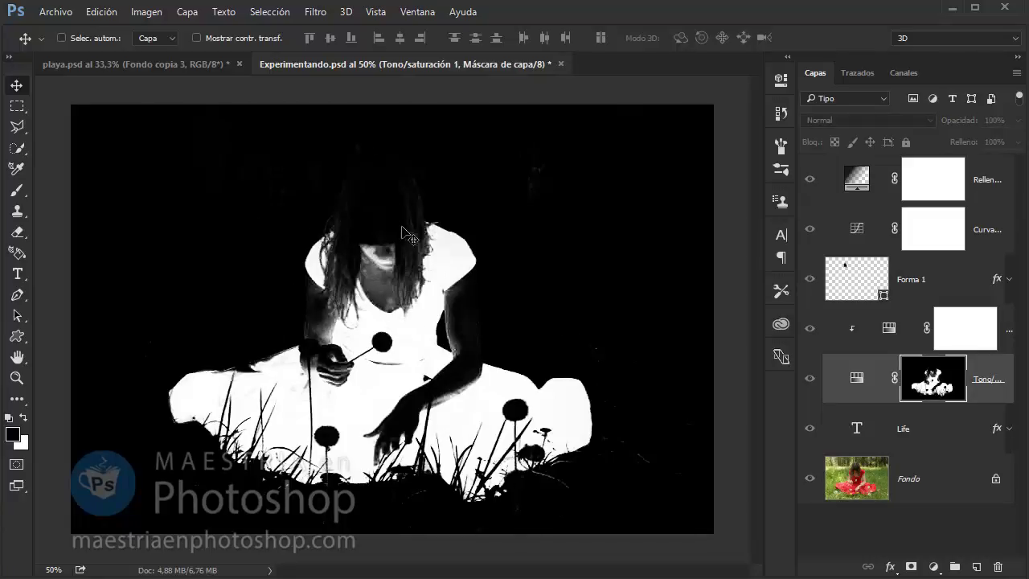
{"action": "left_click", "coordinate": [862, 389]}
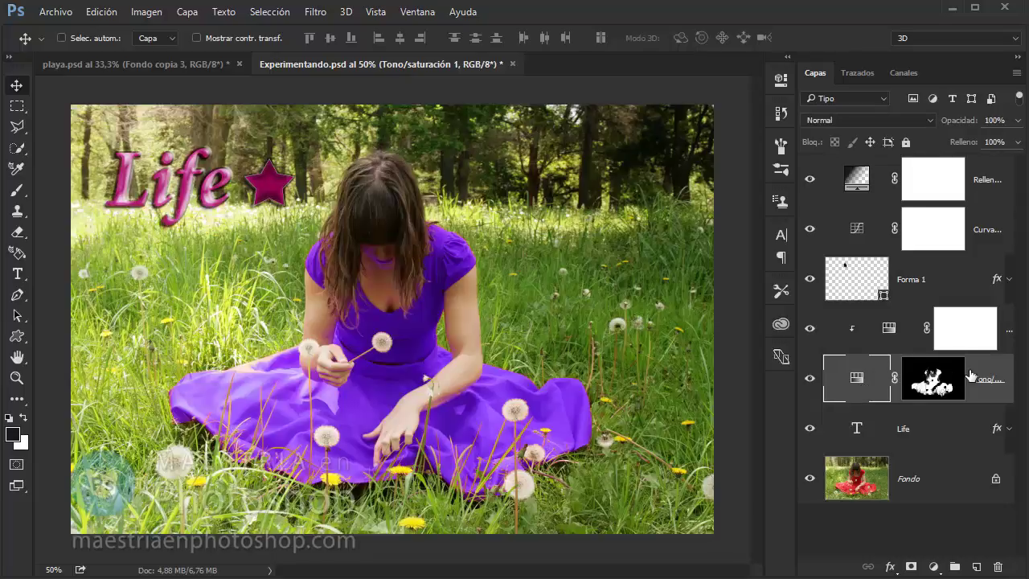
{"action": "left_click", "coordinate": [937, 379]}
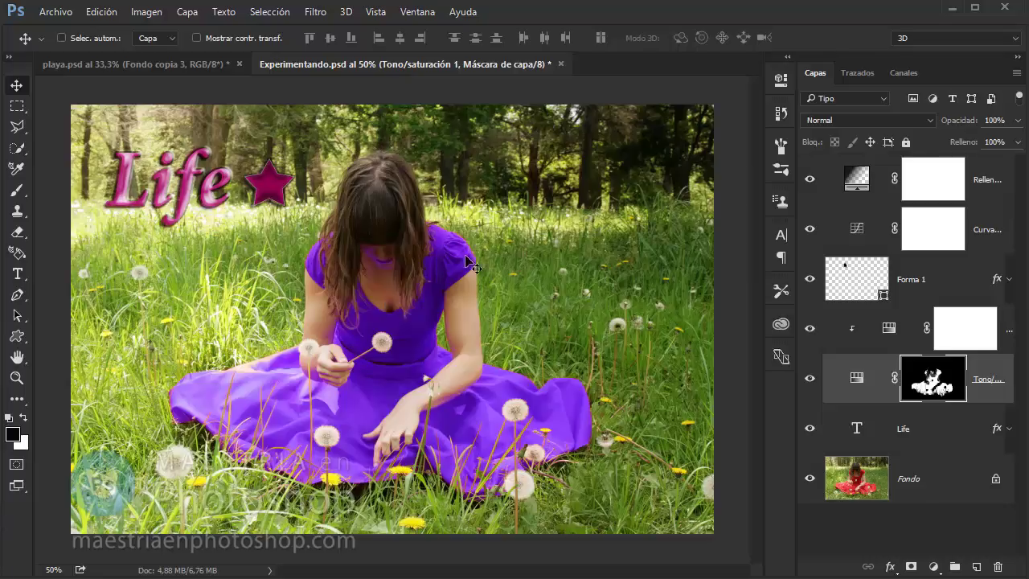
{"action": "left_click", "coordinate": [867, 465]}
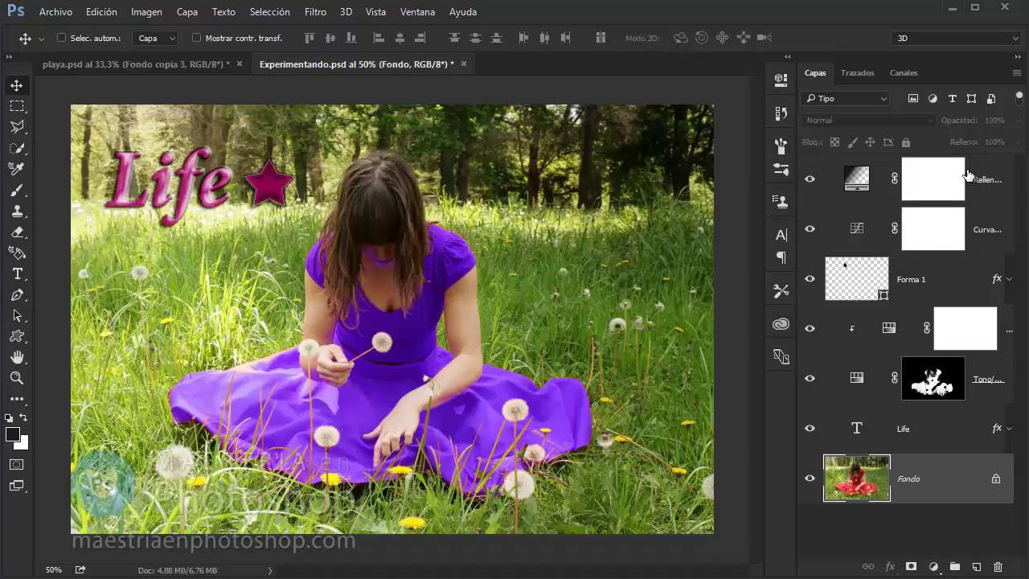
{"action": "left_click", "coordinate": [816, 71]}
{"action": "left_click_drag", "start_coordinate": [502, 272], "coordinate": [191, 318]}
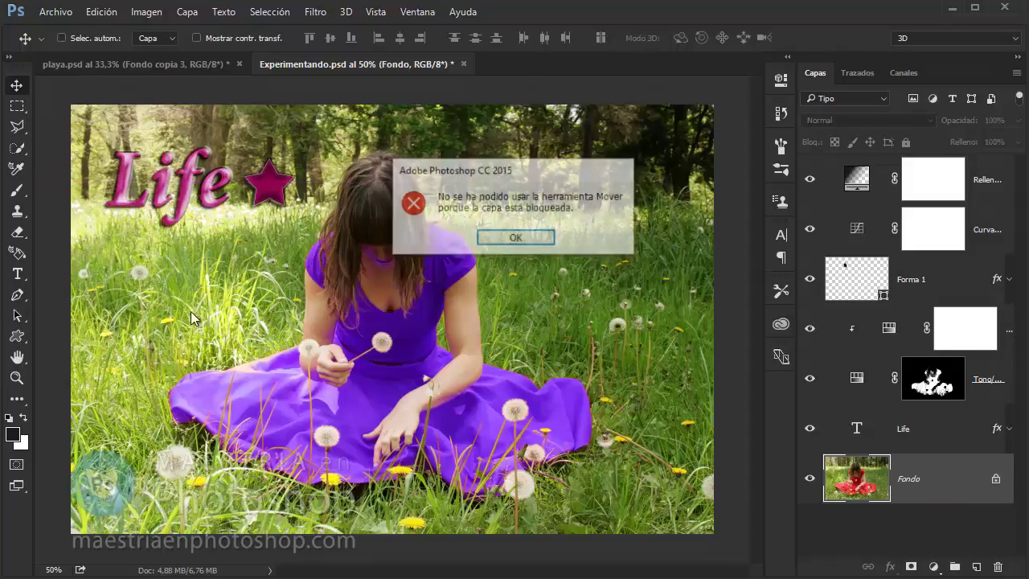
{"action": "left_click", "coordinate": [531, 239]}
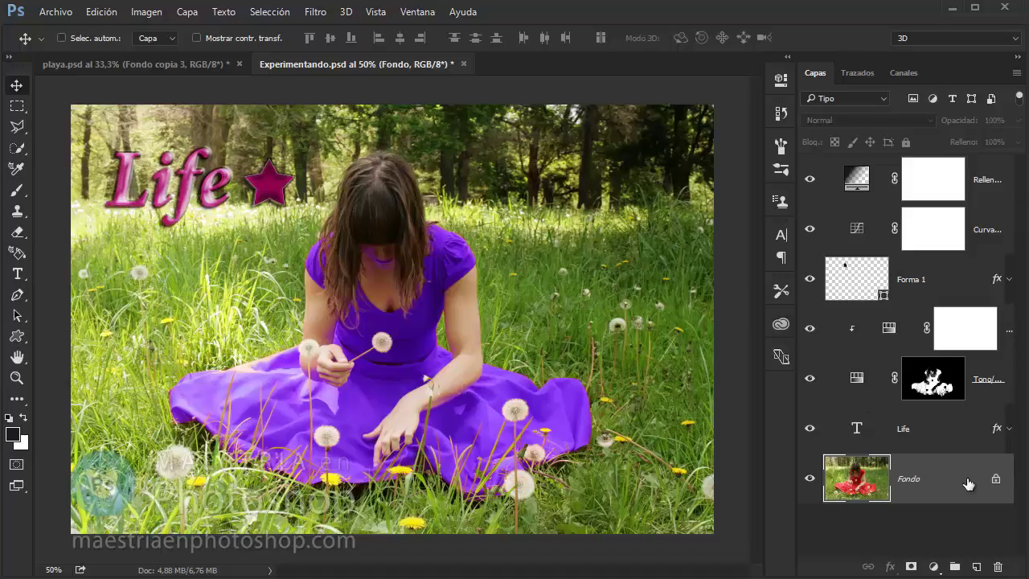
{"action": "left_click", "coordinate": [918, 433]}
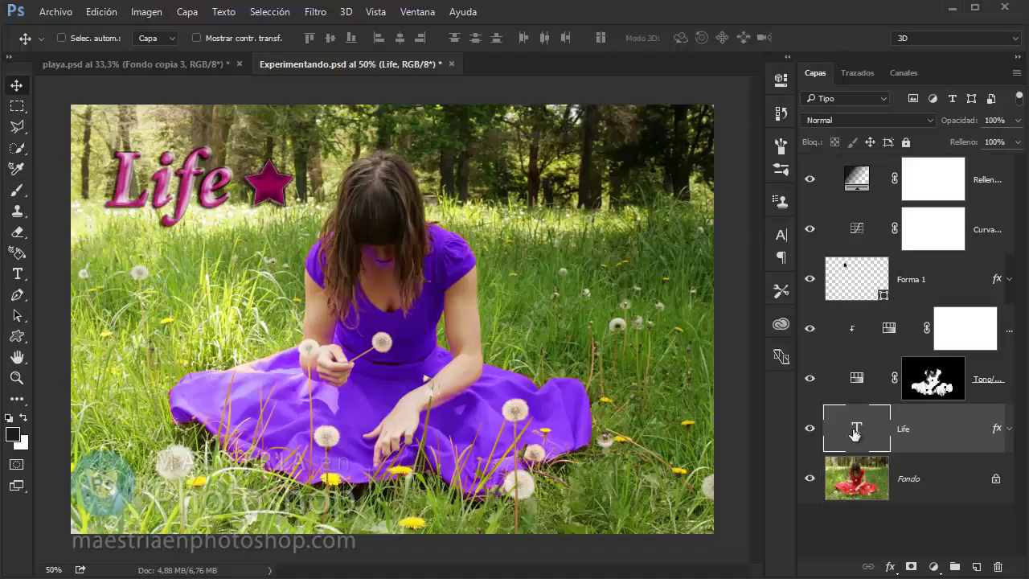
{"action": "left_click", "coordinate": [858, 381]}
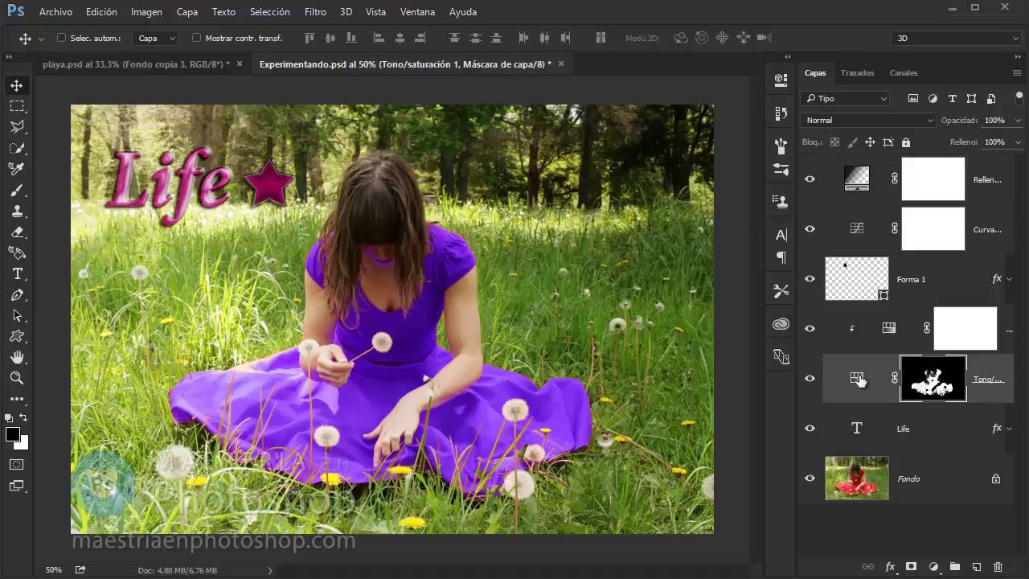
{"action": "left_click", "coordinate": [889, 337]}
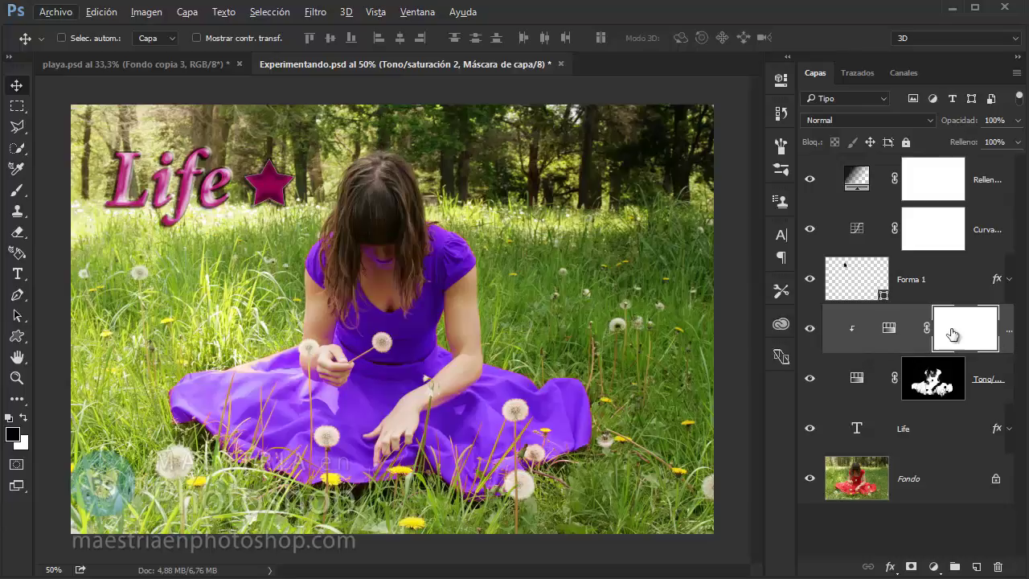
Set Tono/saturación 2 hue to -33 for a magenta dress, viewing both adjustment masks
{"action": "double_click", "coordinate": [876, 328]}
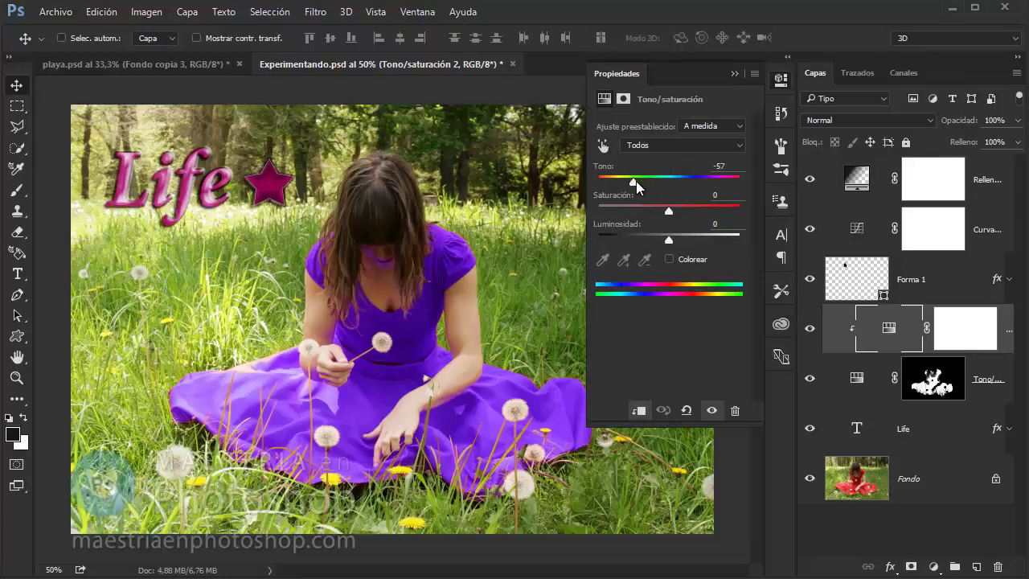
{"action": "left_click_drag", "start_coordinate": [655, 182], "coordinate": [646, 182]}
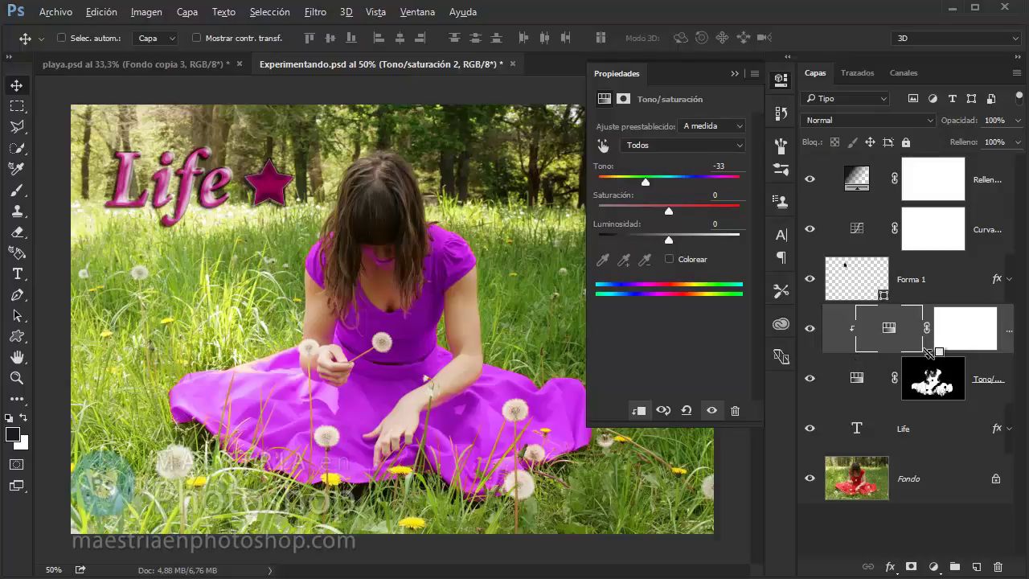
{"action": "left_click", "coordinate": [930, 364], "text": "alt"}
{"action": "left_click", "coordinate": [905, 348], "text": "alt"}
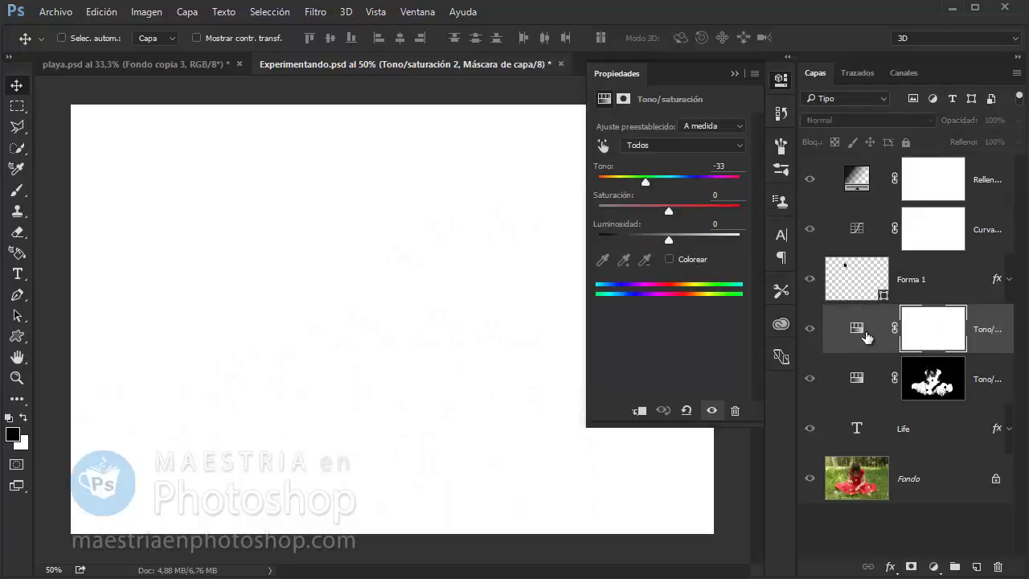
{"action": "left_click", "coordinate": [853, 389]}
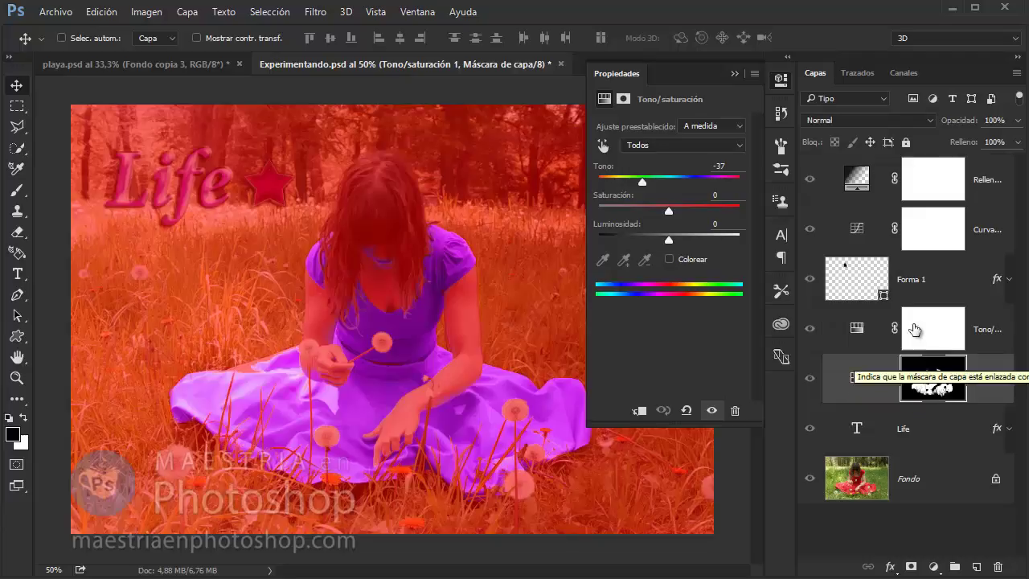
Clip Tono/saturación 2 onto Tono/saturación 1, then select the Forma 1 layer
{"action": "left_click", "coordinate": [856, 338]}
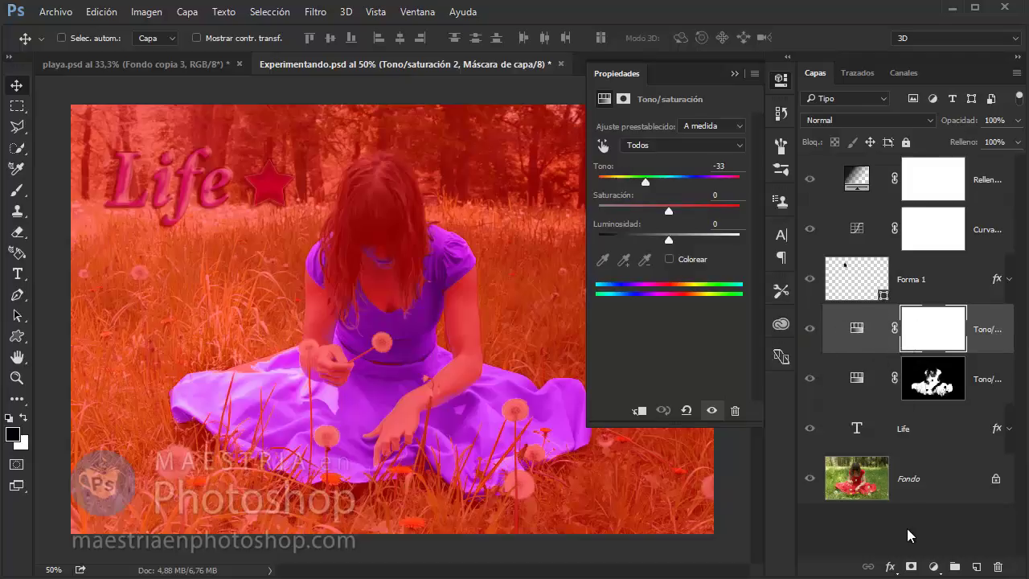
{"action": "left_click", "coordinate": [873, 353], "text": "alt"}
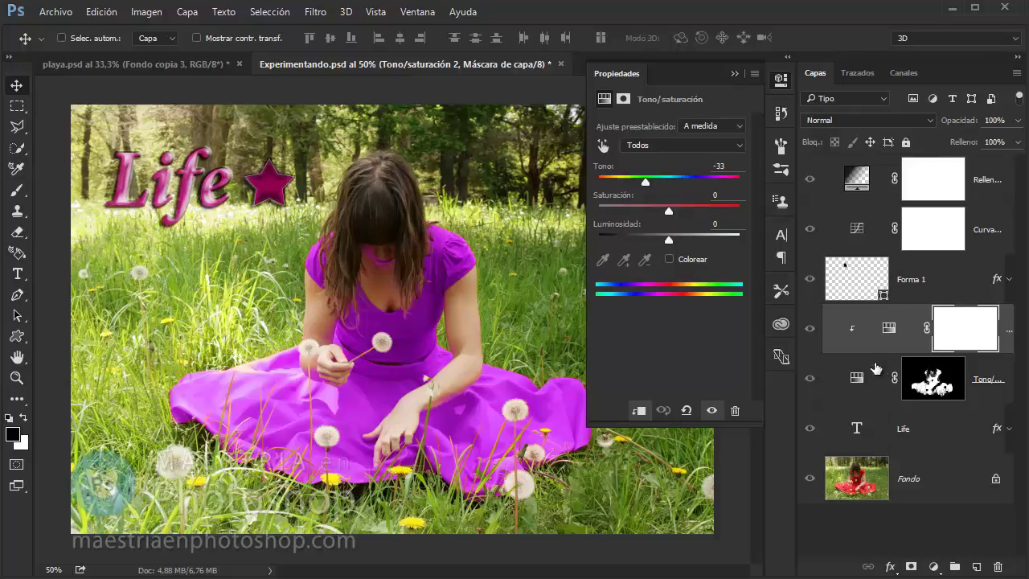
{"action": "left_click", "coordinate": [863, 384]}
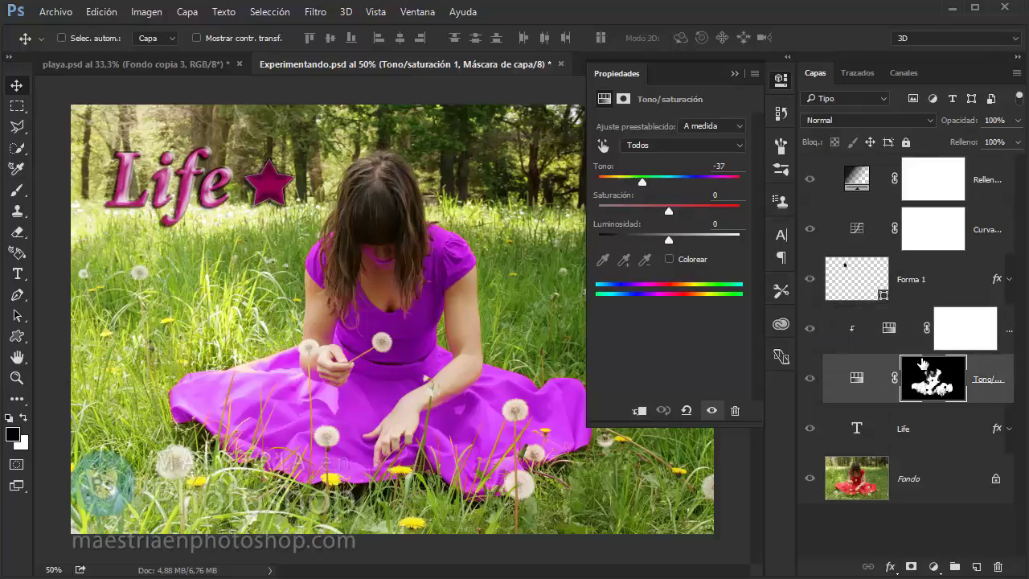
{"action": "left_click", "coordinate": [942, 282]}
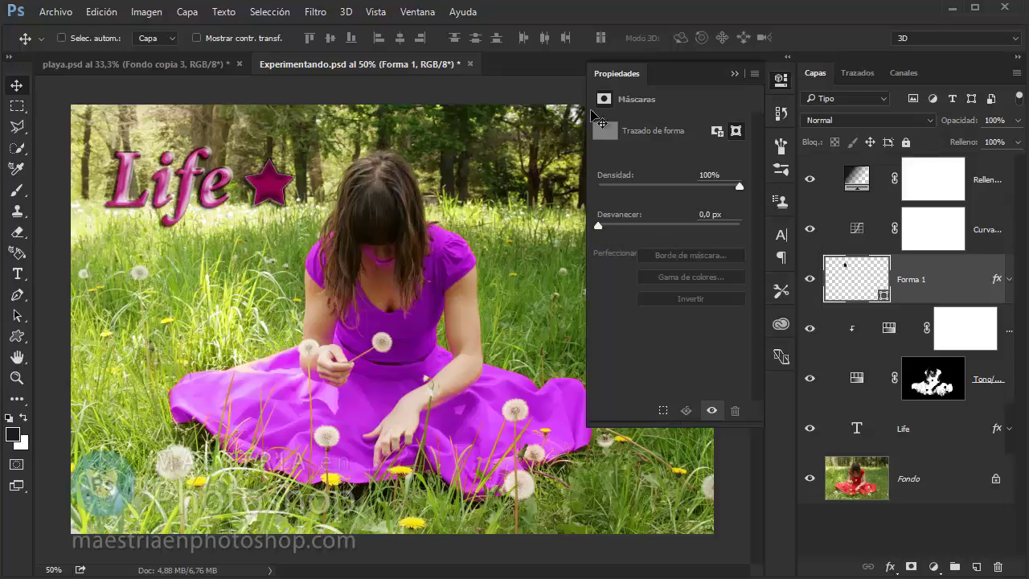
Select the Curvas and Relleno degradado layers, then collapse the Propiedades panel
{"action": "left_click", "coordinate": [862, 240]}
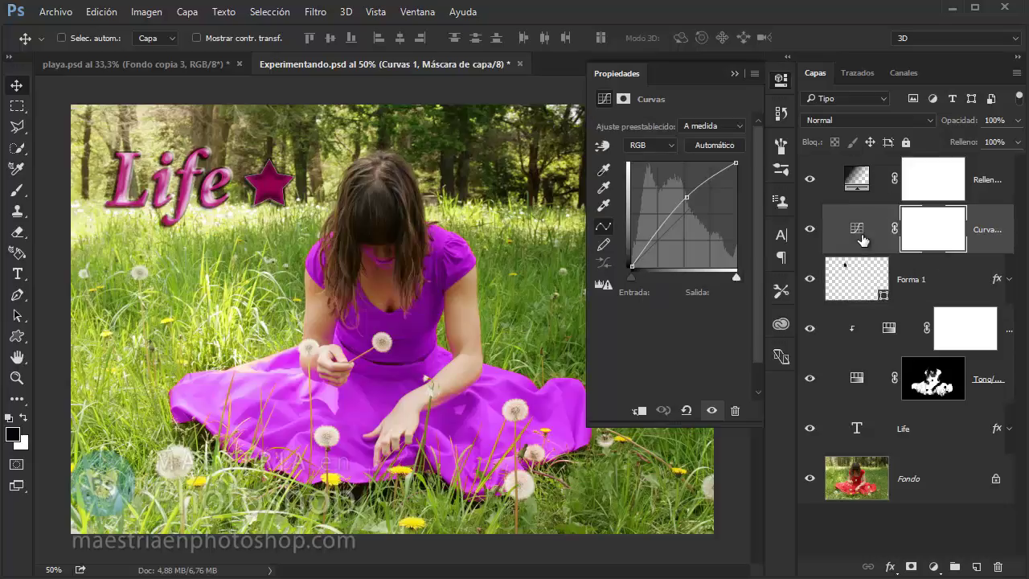
{"action": "left_click", "coordinate": [860, 185]}
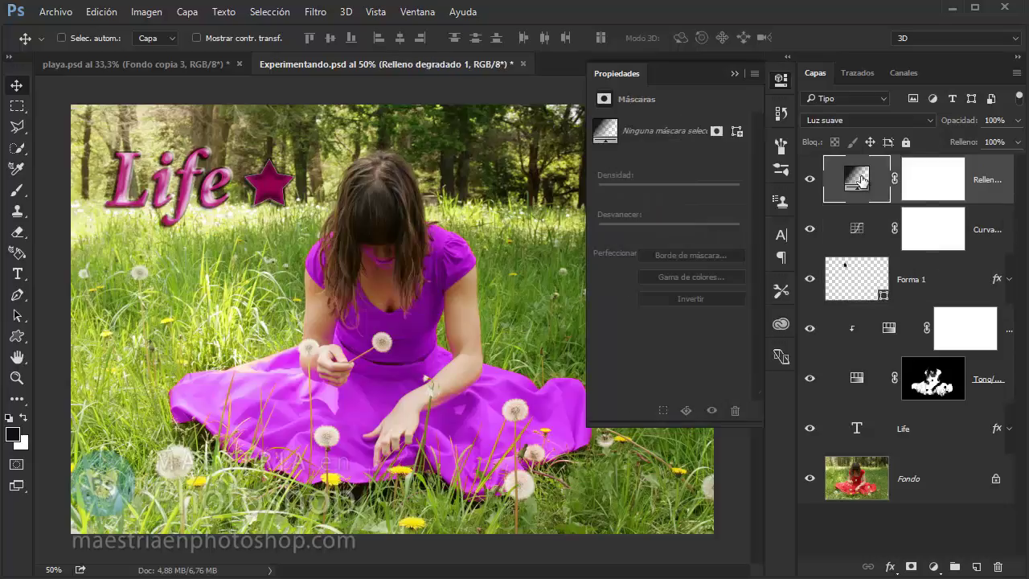
{"action": "left_click", "coordinate": [733, 74]}
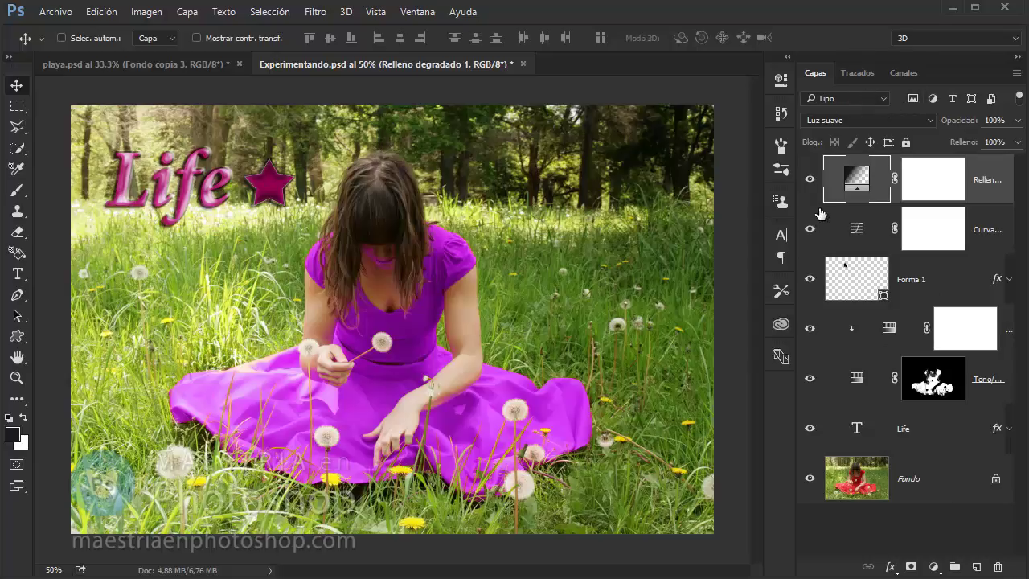
Filter the layers to pixel only, then adjustment only, and clear each filter
{"action": "left_click", "coordinate": [912, 98]}
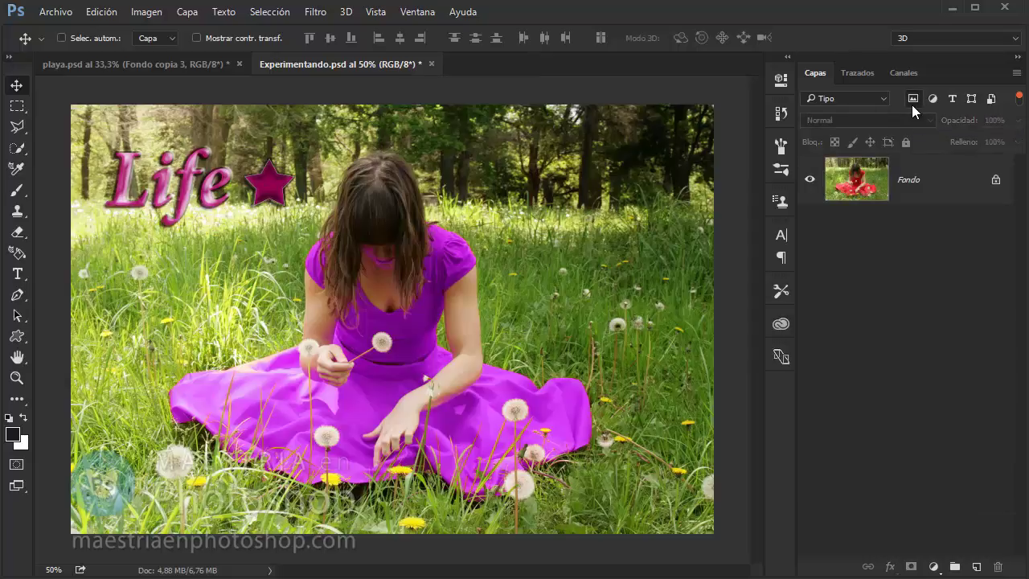
{"action": "left_click", "coordinate": [912, 103]}
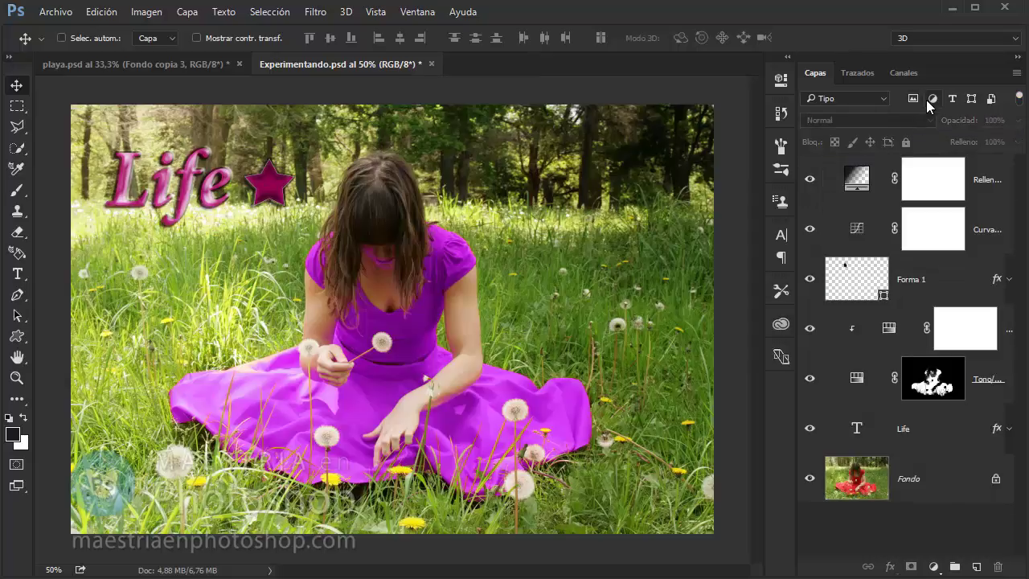
{"action": "left_click", "coordinate": [931, 99]}
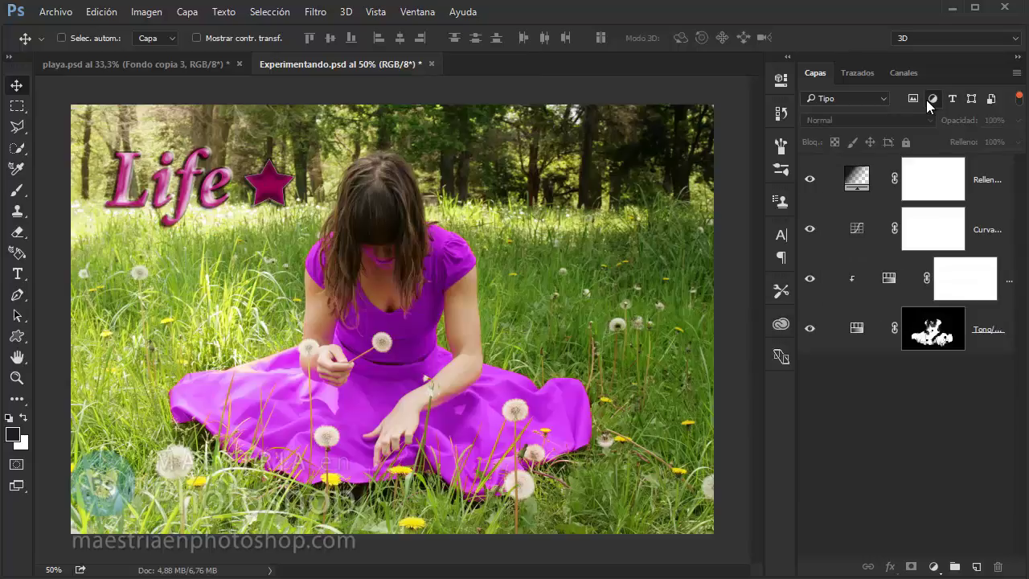
{"action": "left_click", "coordinate": [934, 567]}
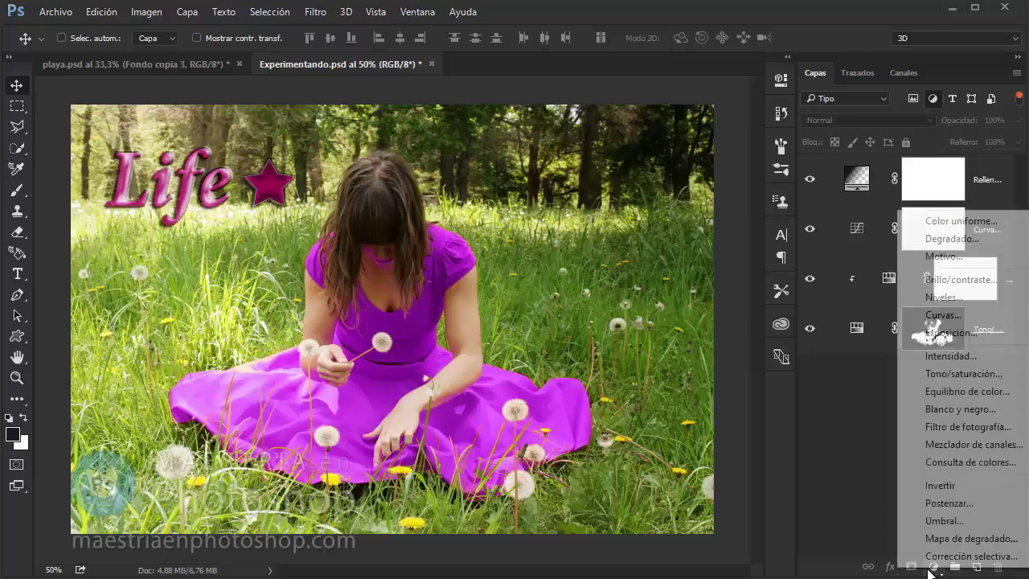
{"action": "key", "text": "Escape"}
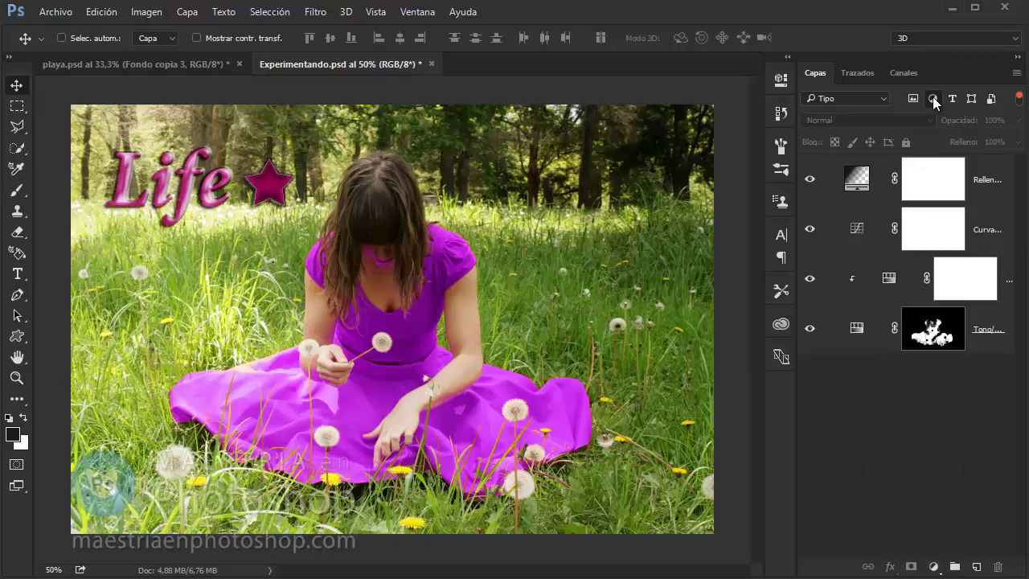
{"action": "left_click", "coordinate": [933, 98]}
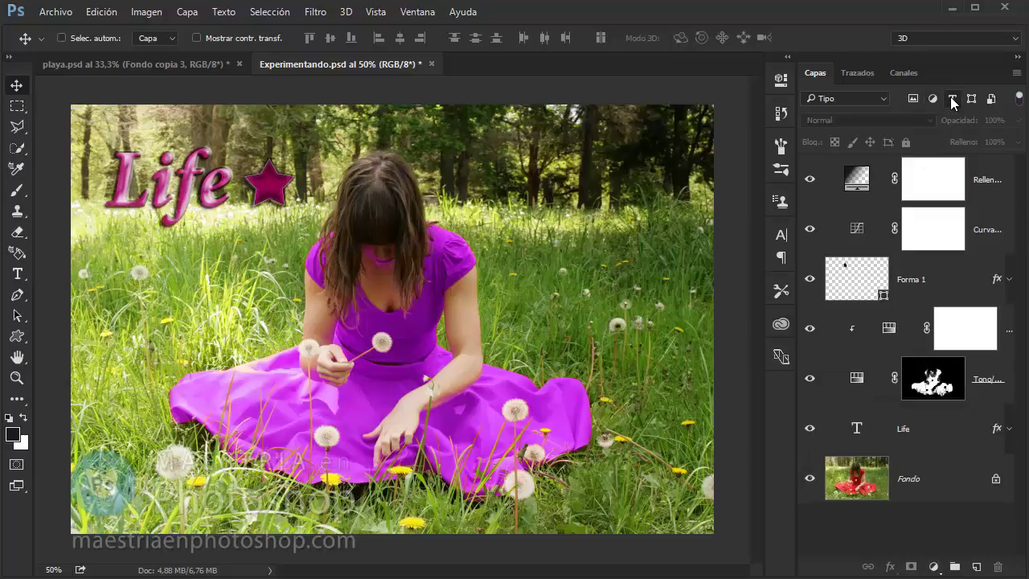
Filter by type, shape and smart-object layers, then reset filtering and list the filter kinds
{"action": "left_click", "coordinate": [953, 99]}
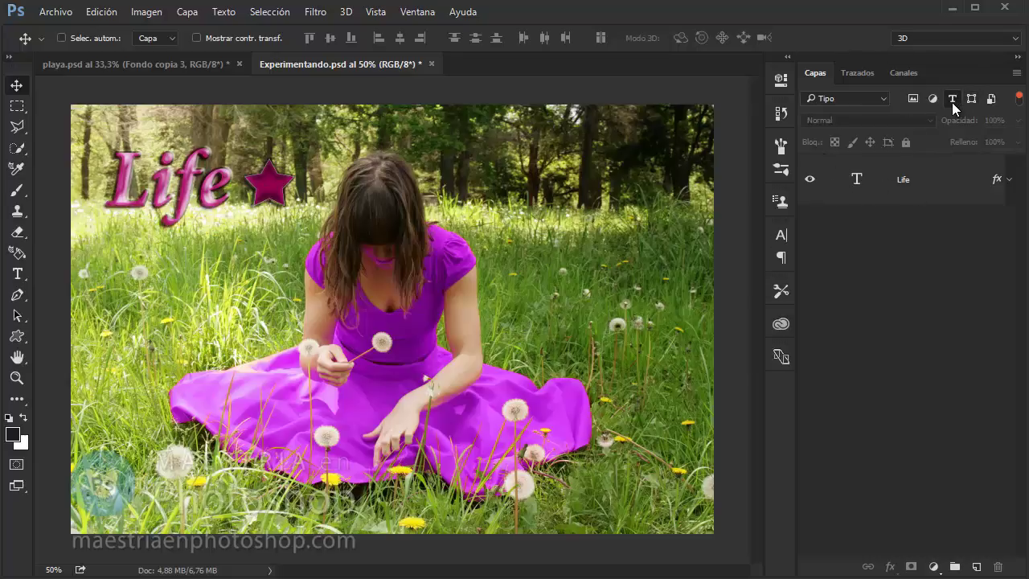
{"action": "left_click", "coordinate": [952, 101]}
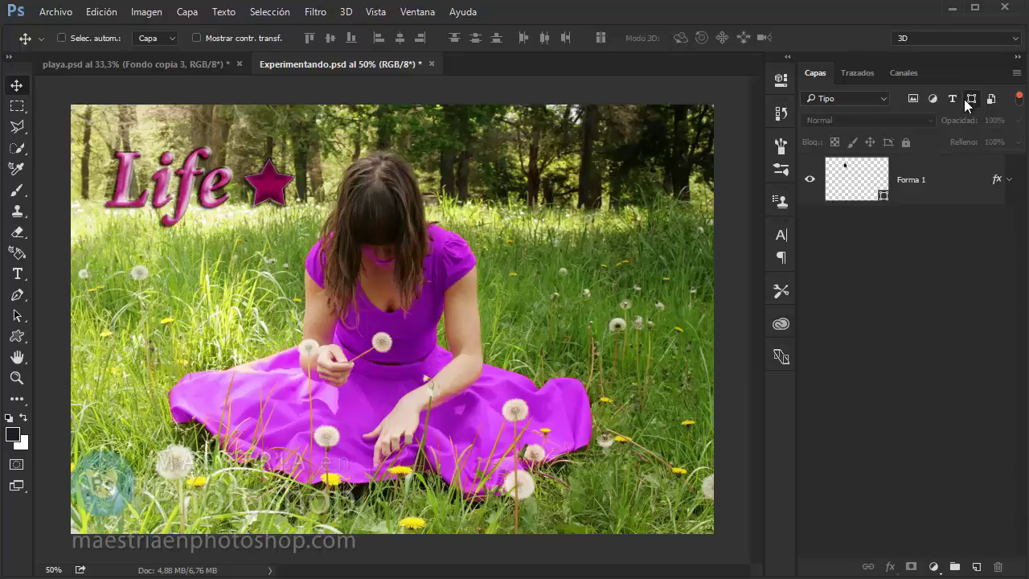
{"action": "left_click", "coordinate": [970, 99]}
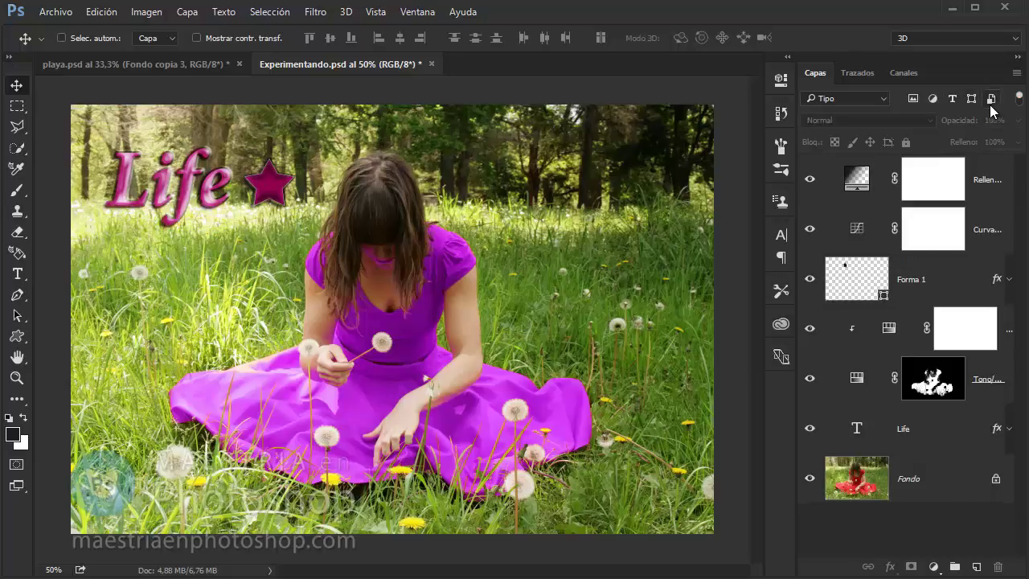
{"action": "left_click", "coordinate": [991, 100]}
{"action": "left_click", "coordinate": [983, 99]}
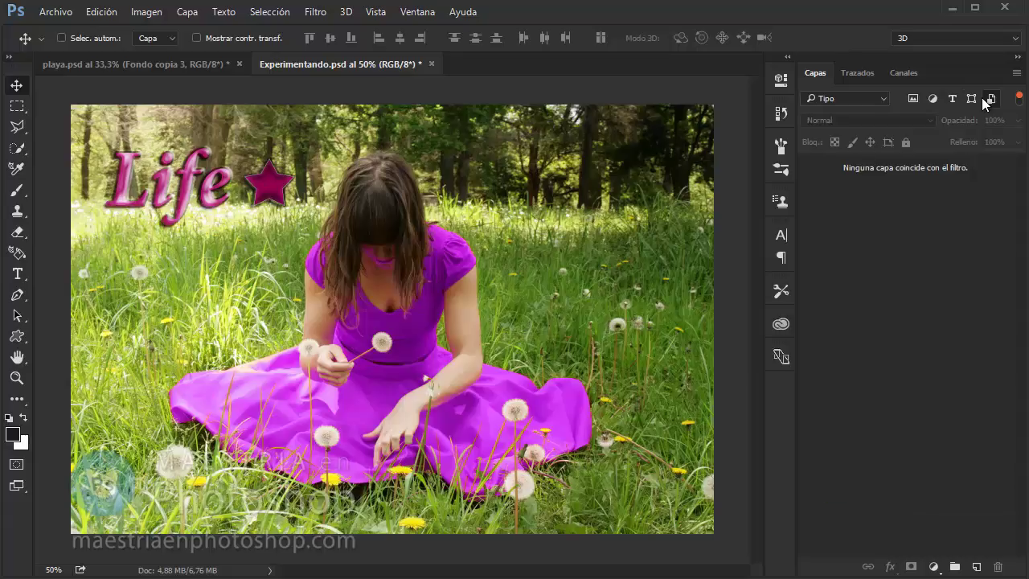
{"action": "left_click", "coordinate": [1018, 100]}
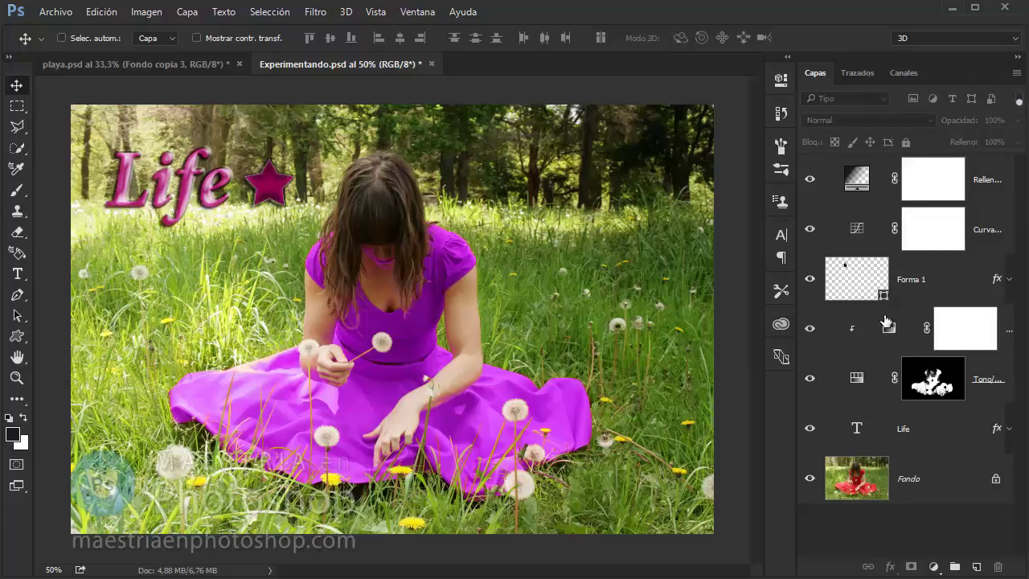
{"action": "left_click", "coordinate": [1019, 100]}
{"action": "left_click", "coordinate": [867, 98]}
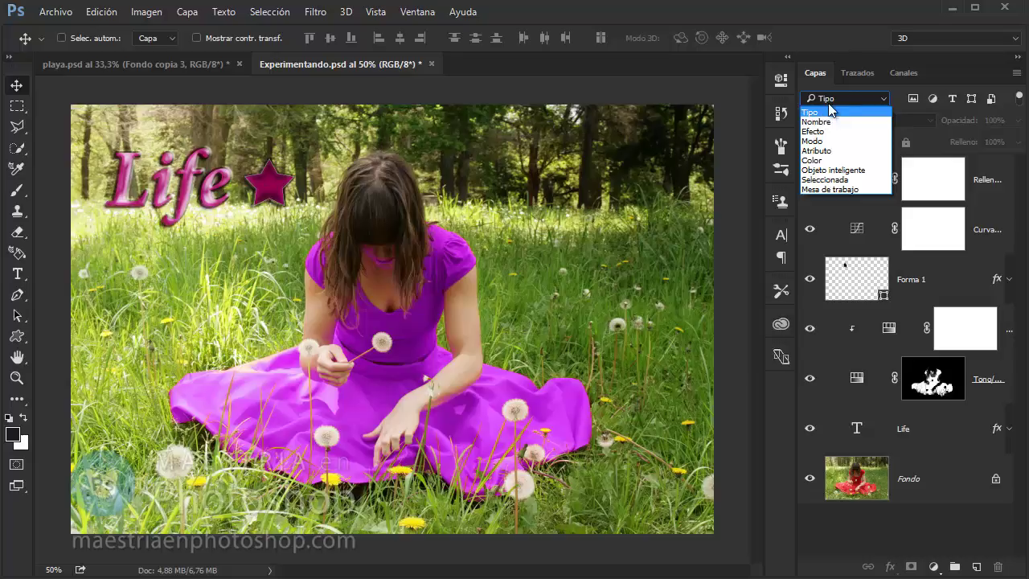
Filter layers by Nombre, type 'l', then clear the field so all layers show
{"action": "left_click", "coordinate": [828, 113]}
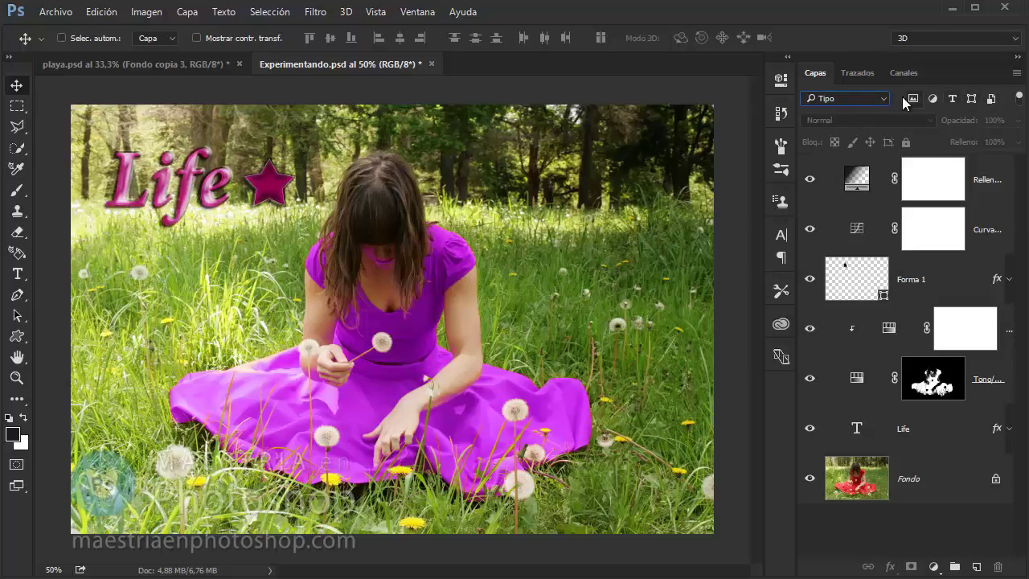
{"action": "left_click", "coordinate": [867, 102]}
{"action": "left_click", "coordinate": [856, 115]}
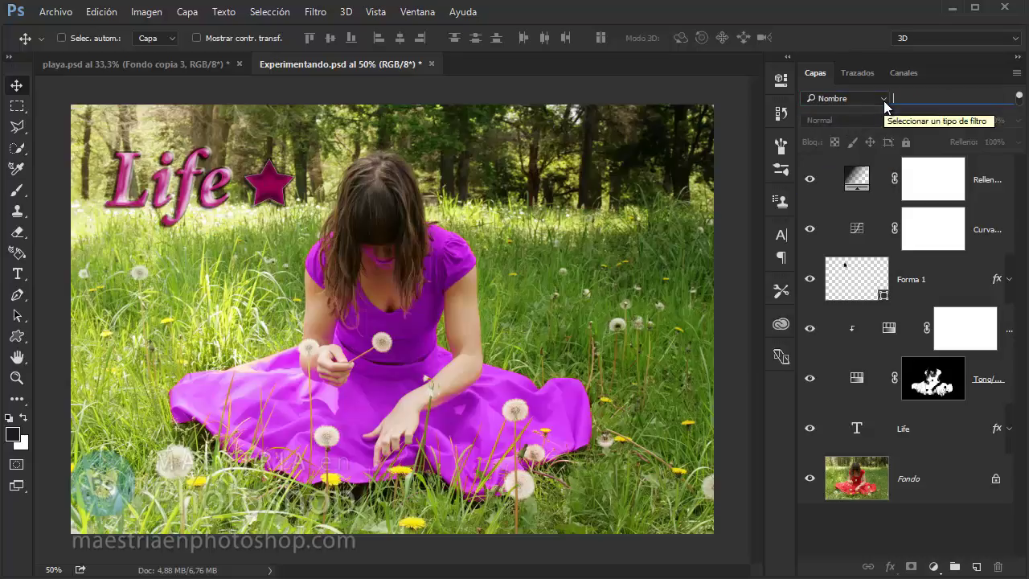
{"action": "type", "text": "life"}
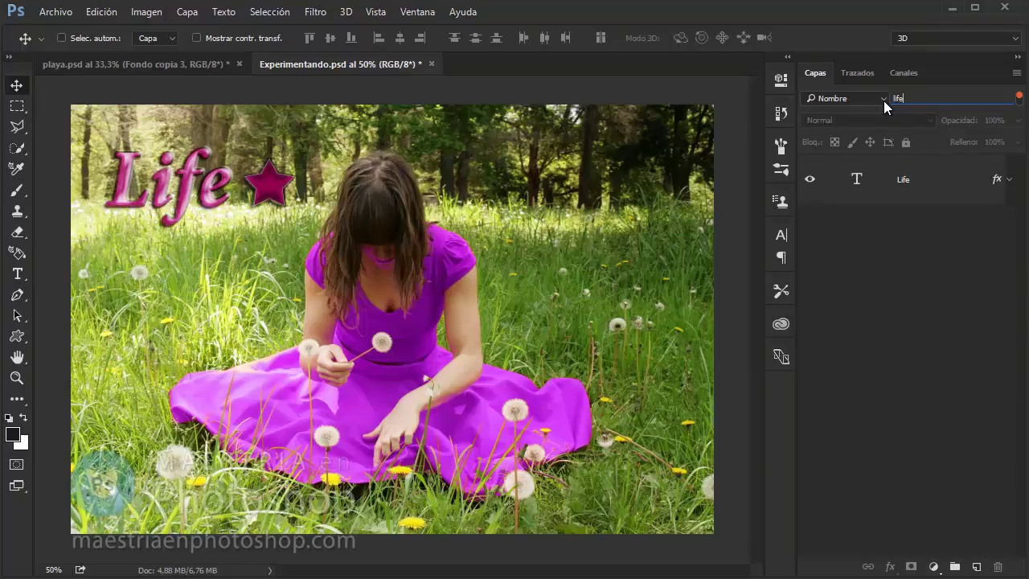
{"action": "key", "text": "BackSpace"}
{"action": "key", "text": "BackSpace"}
{"action": "key", "text": "BackSpace"}
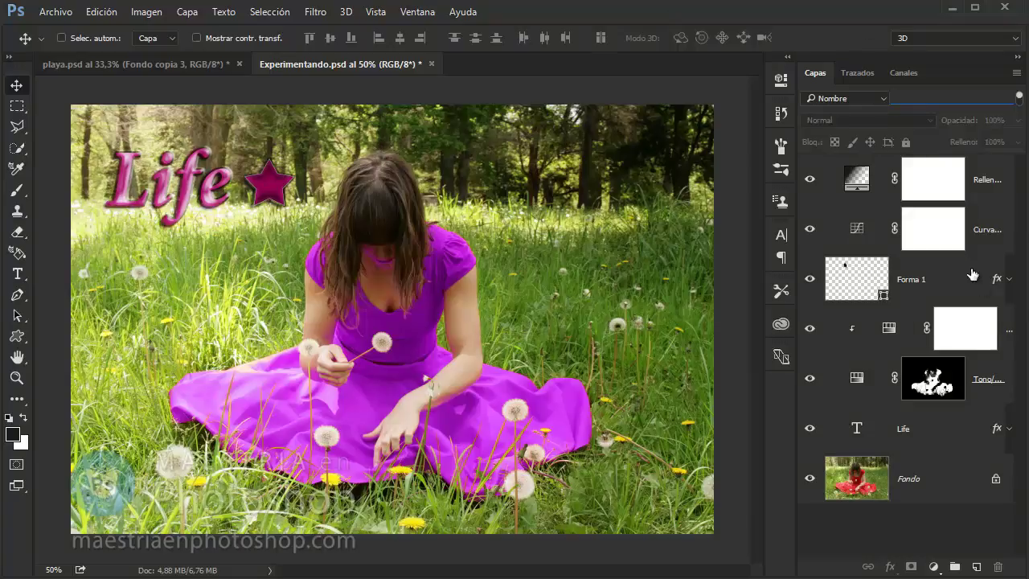
Filter layers by Efecto, trying Sombra interior and then Trazo
{"action": "left_click", "coordinate": [852, 98]}
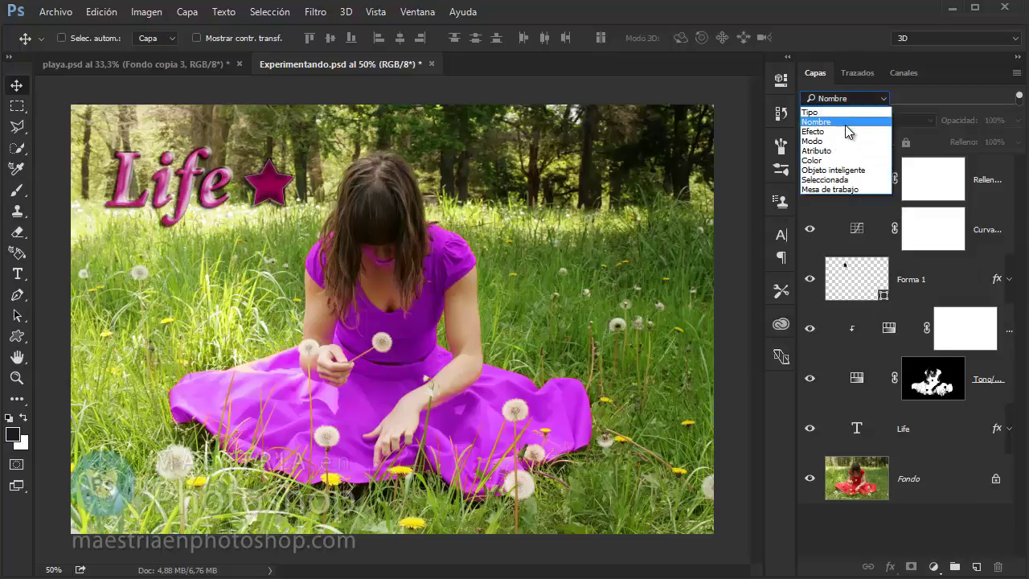
{"action": "left_click", "coordinate": [842, 132]}
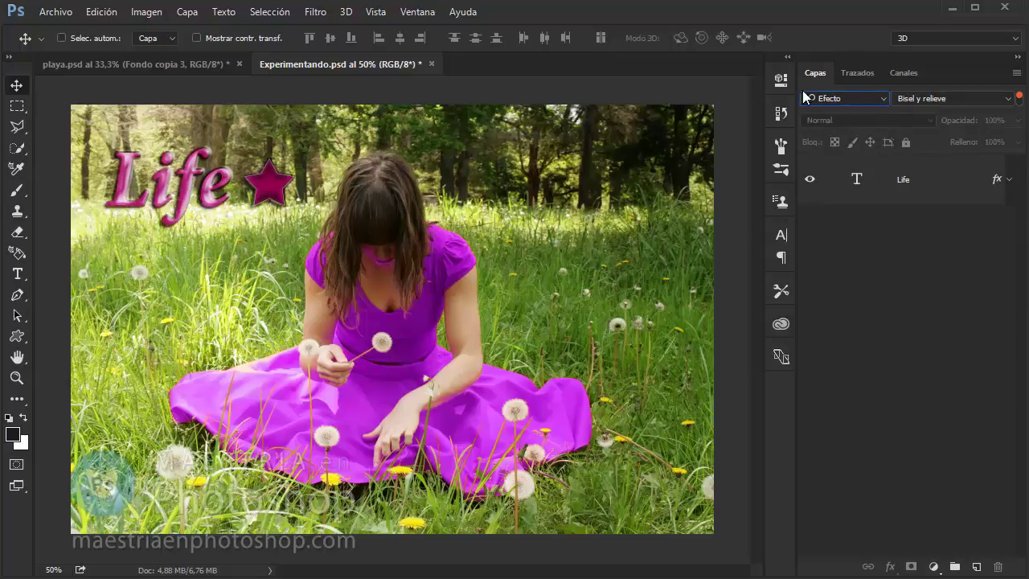
{"action": "left_click", "coordinate": [940, 98]}
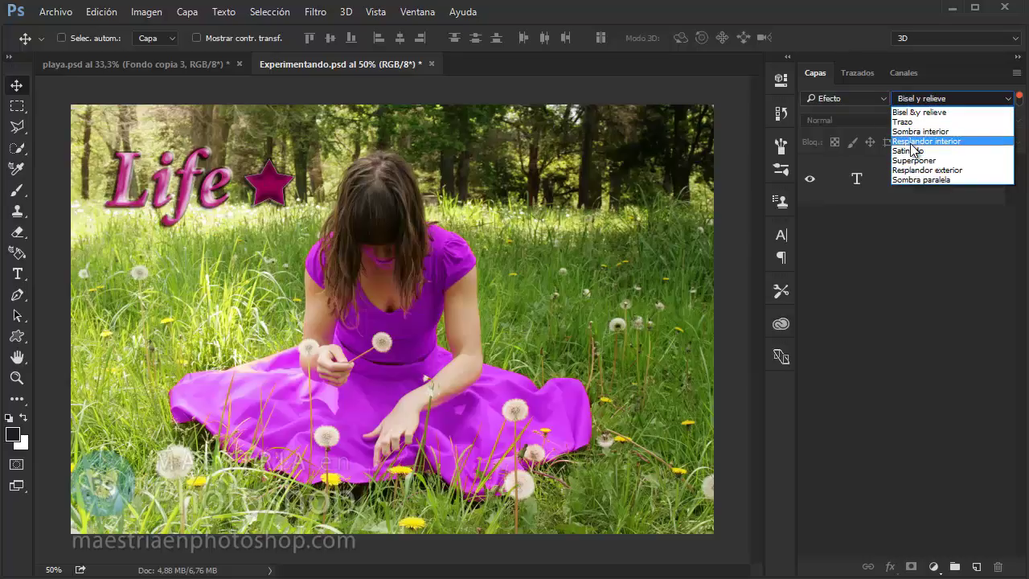
{"action": "left_click", "coordinate": [920, 131]}
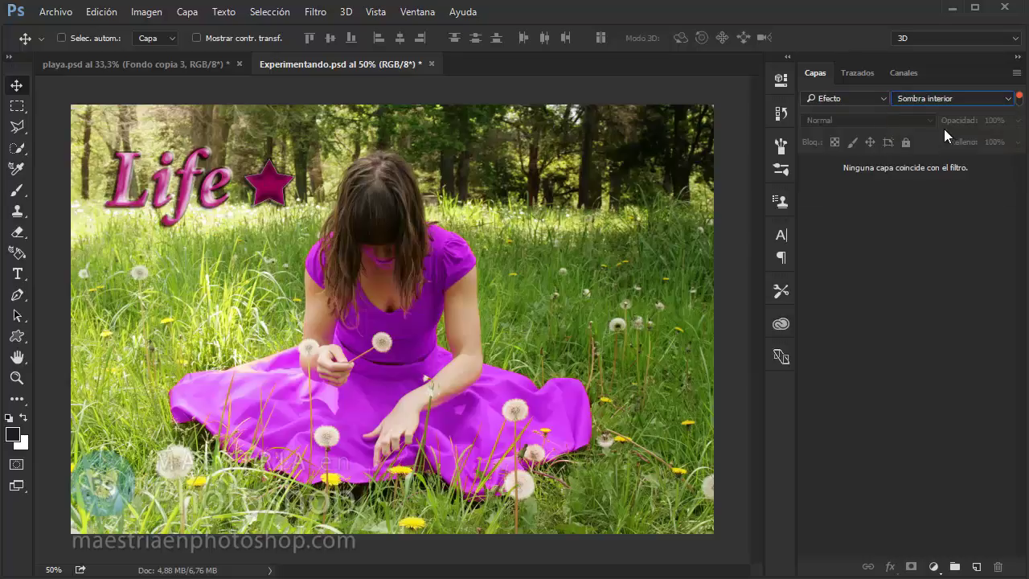
{"action": "left_click", "coordinate": [934, 98]}
{"action": "left_click", "coordinate": [925, 118]}
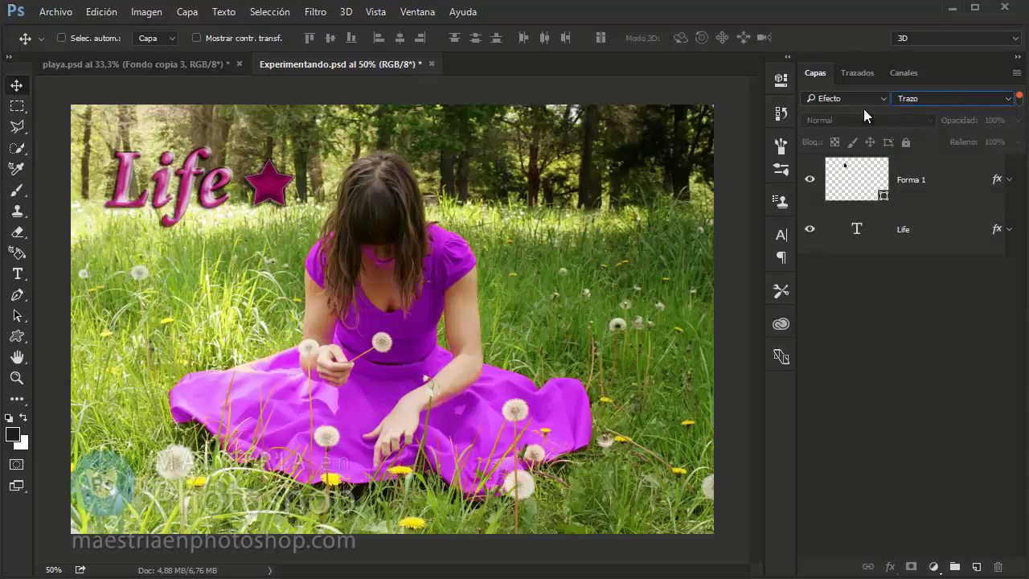
Select the Forma 1 and Life layers, then switch the filter kind to Modo
{"action": "left_click", "coordinate": [916, 177]}
{"action": "left_click", "coordinate": [928, 232]}
{"action": "left_click", "coordinate": [928, 170]}
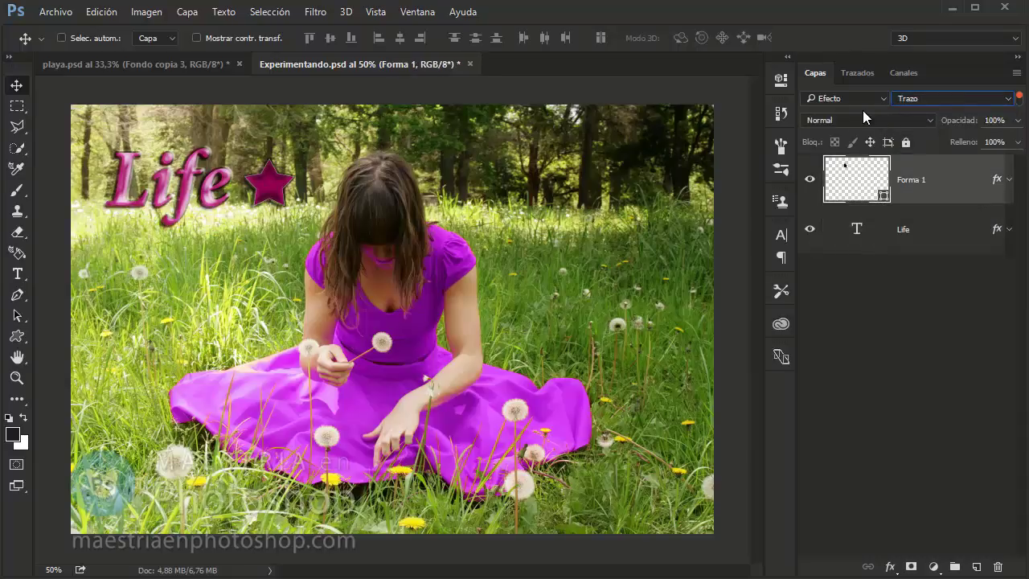
{"action": "left_click", "coordinate": [854, 101]}
{"action": "left_click", "coordinate": [814, 134]}
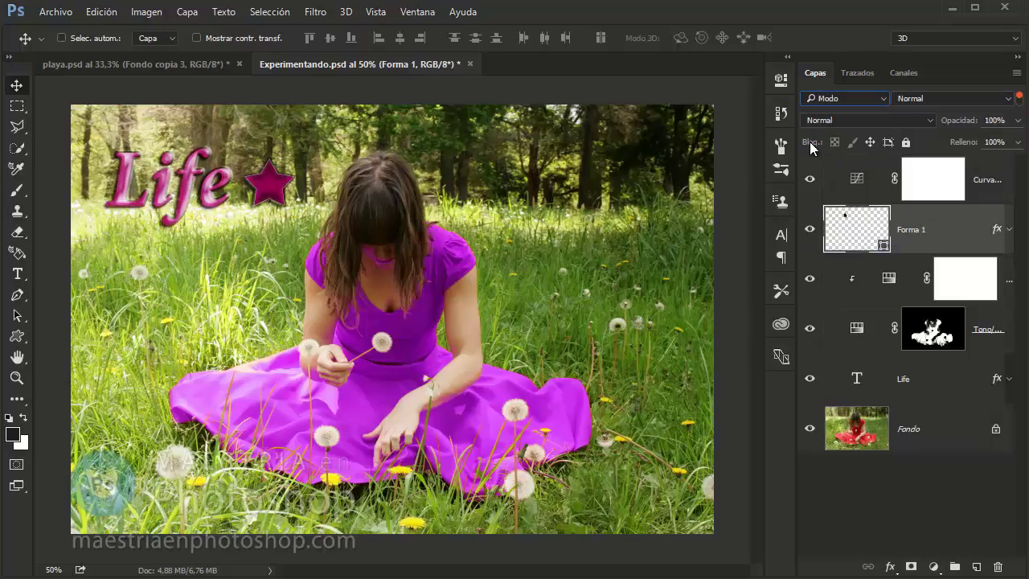
{"action": "left_click", "coordinate": [947, 98]}
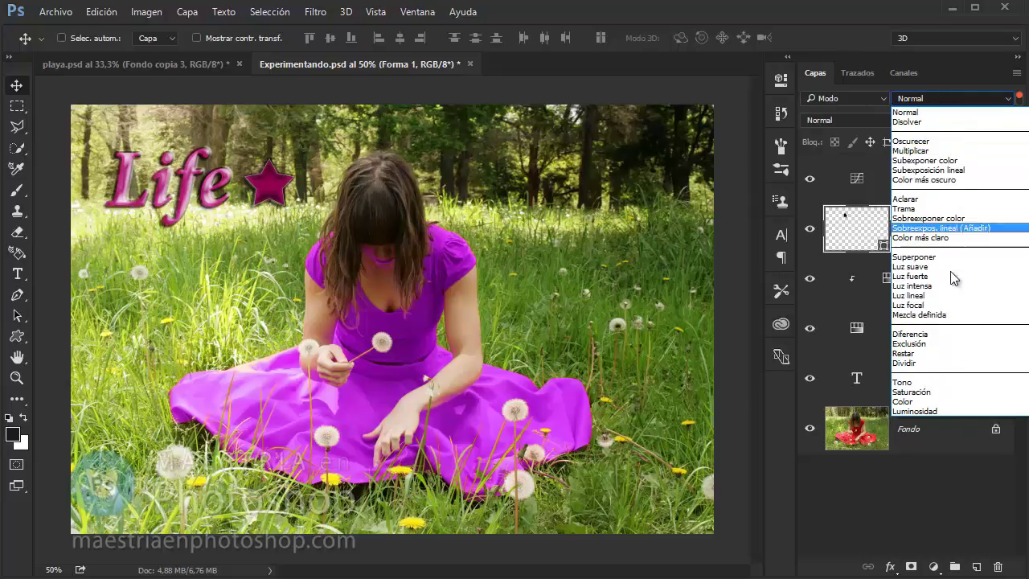
{"action": "left_click", "coordinate": [913, 266]}
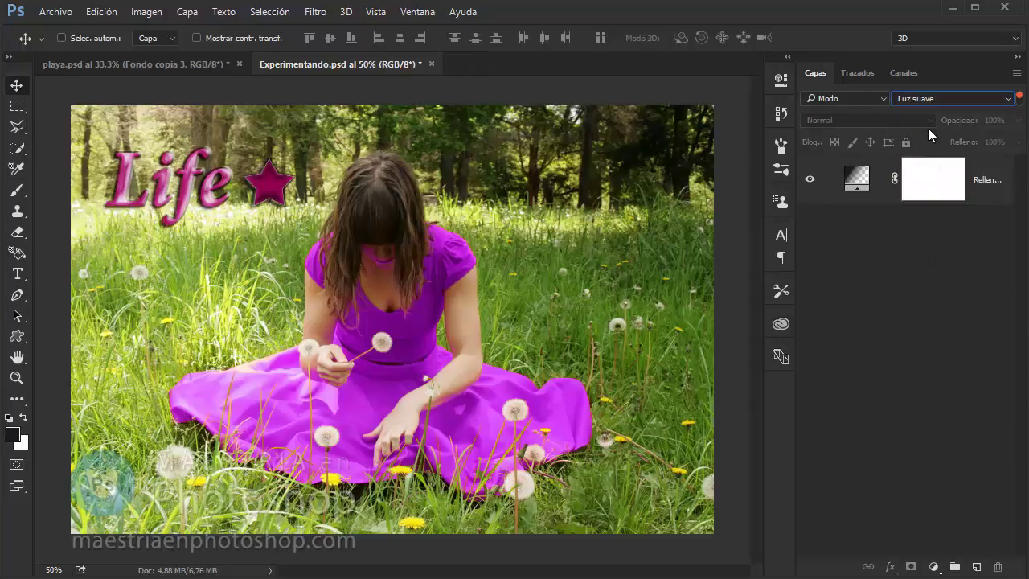
{"action": "left_click", "coordinate": [913, 94]}
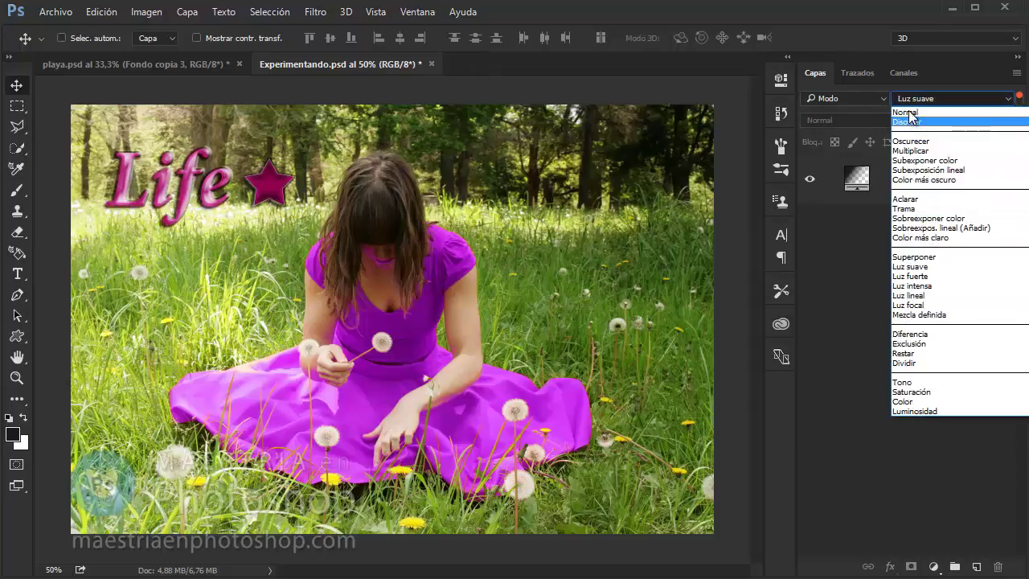
{"action": "left_click", "coordinate": [908, 110]}
{"action": "left_click", "coordinate": [835, 103]}
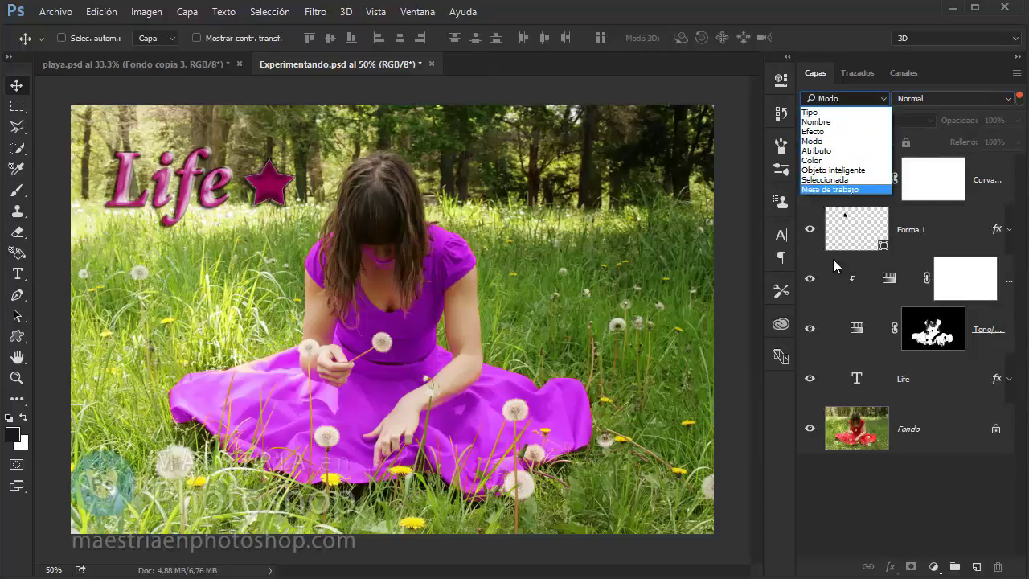
{"action": "left_click", "coordinate": [847, 487]}
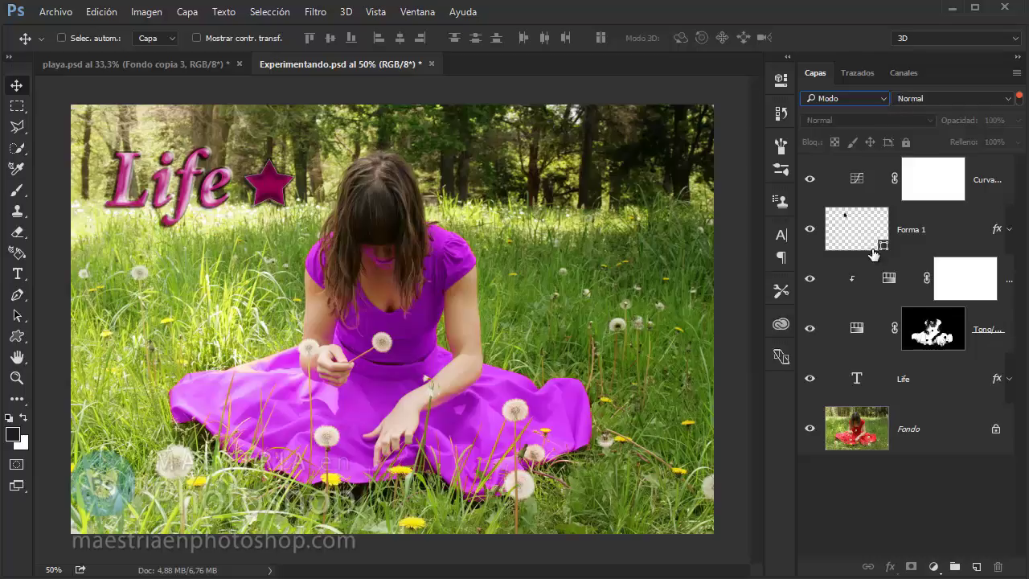
{"action": "left_click", "coordinate": [929, 389]}
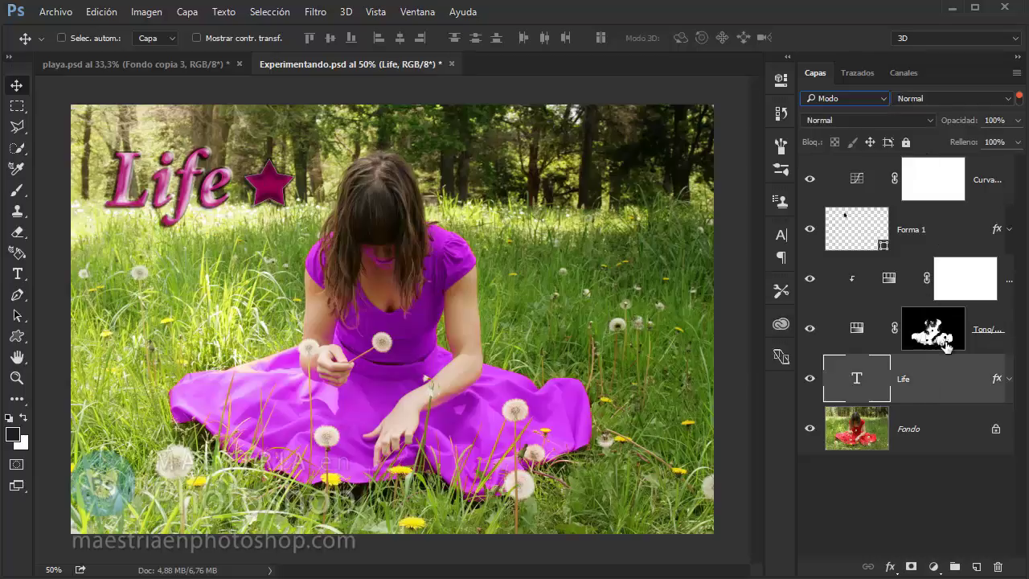
{"action": "left_click", "coordinate": [917, 117]}
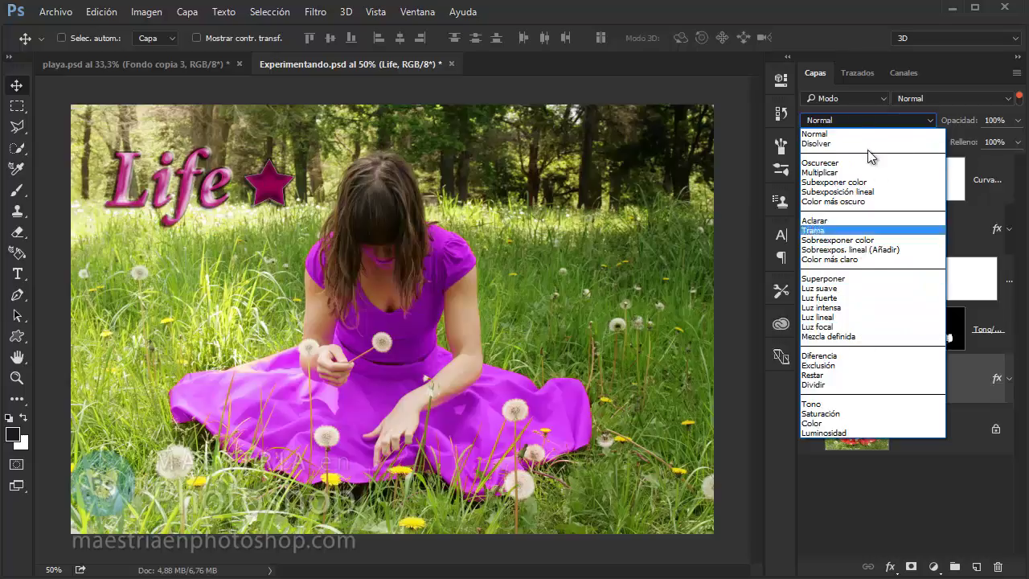
{"action": "left_click", "coordinate": [899, 485]}
{"action": "left_click", "coordinate": [896, 480]}
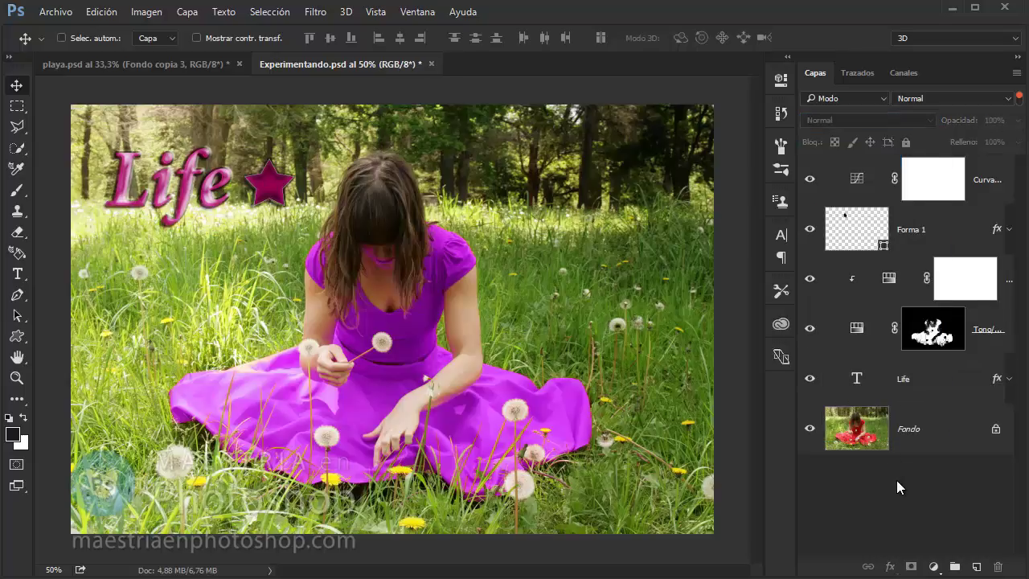
{"action": "left_click", "coordinate": [927, 398]}
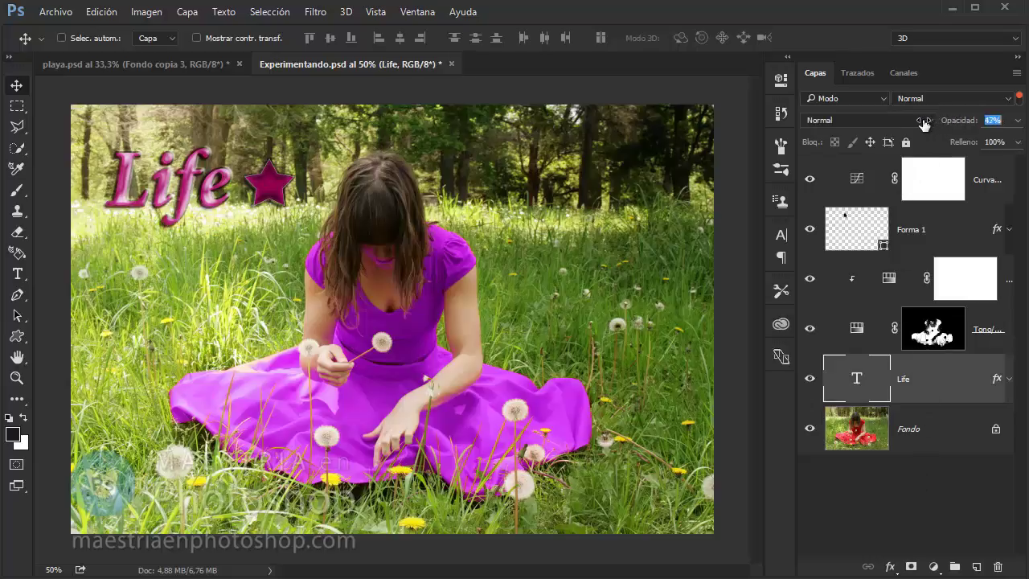
{"action": "left_click", "coordinate": [995, 120]}
{"action": "key", "text": "Escape"}
{"action": "left_click", "coordinate": [981, 326]}
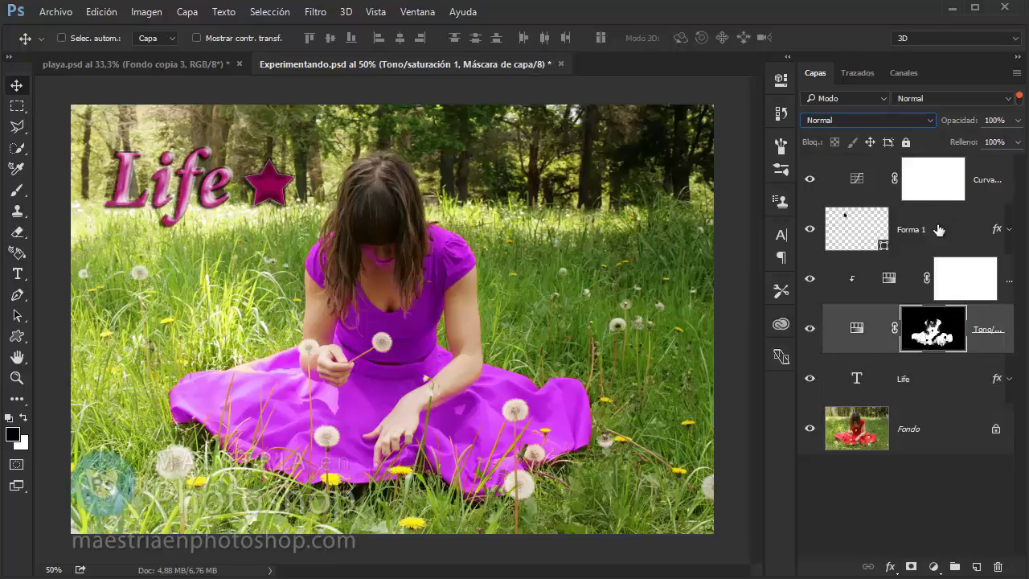
{"action": "left_click", "coordinate": [945, 412]}
{"action": "left_click", "coordinate": [947, 375]}
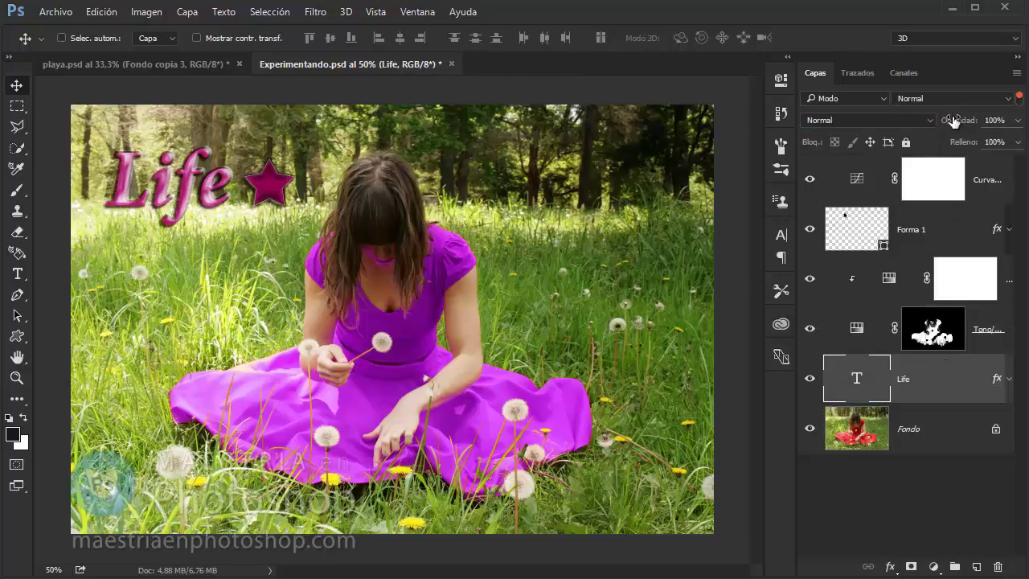
{"action": "left_click", "coordinate": [994, 120]}
{"action": "mouse_move", "coordinate": [926, 131]}
{"action": "left_mouse_down"}
{"action": "mouse_move", "coordinate": [963, 126]}
{"action": "mouse_move", "coordinate": [973, 148]}
{"action": "mouse_move", "coordinate": [932, 159]}
{"action": "left_mouse_up"}
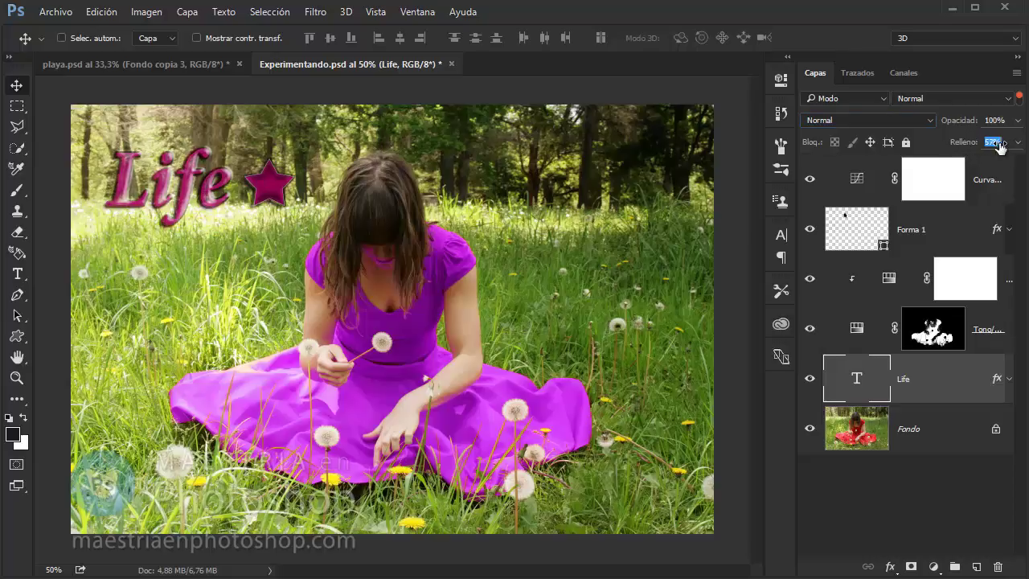
{"action": "left_click_drag", "start_coordinate": [963, 149], "coordinate": [1025, 151]}
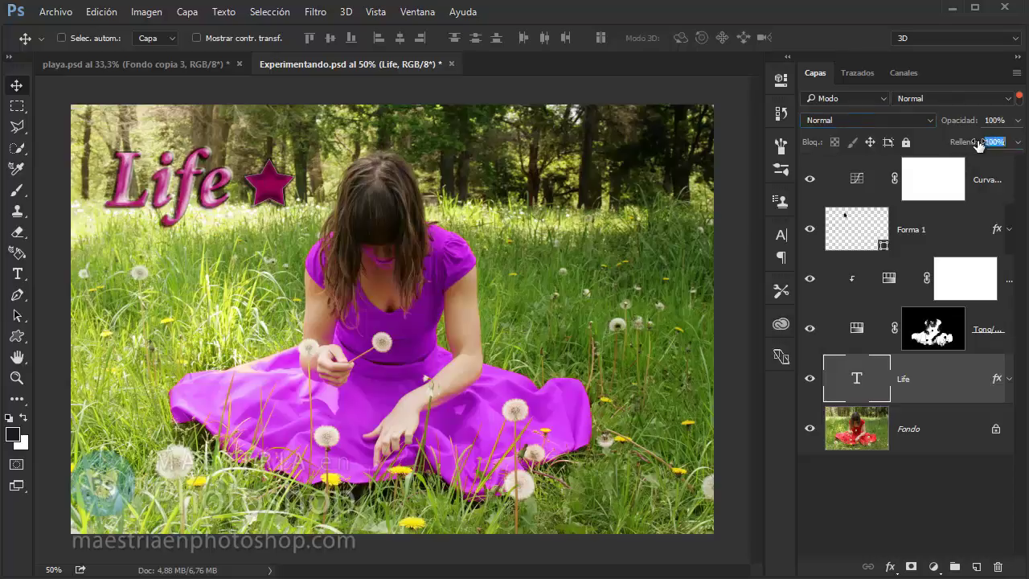
{"action": "left_click_drag", "start_coordinate": [961, 147], "coordinate": [994, 162]}
Apply a Bloq. lock to the Tono/saturación 1 adjustment layer, then deselect all layers
{"action": "left_click", "coordinate": [939, 183]}
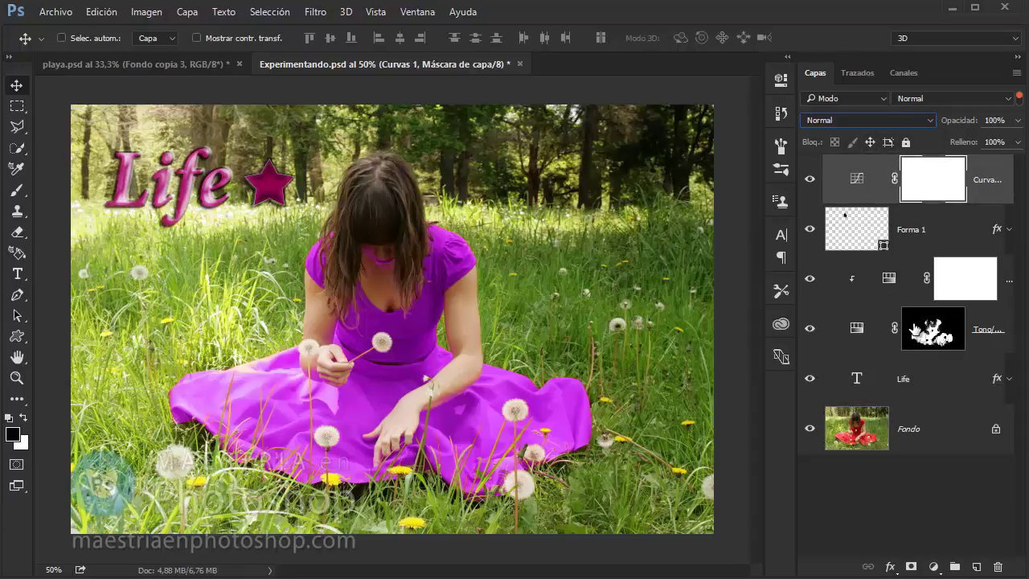
{"action": "left_click", "coordinate": [917, 332]}
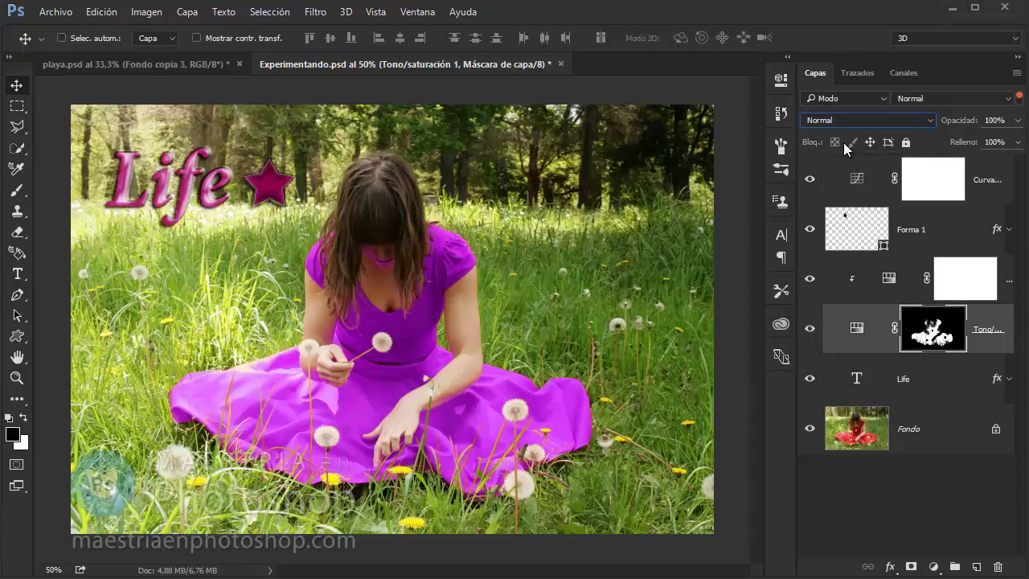
{"action": "left_click", "coordinate": [888, 142]}
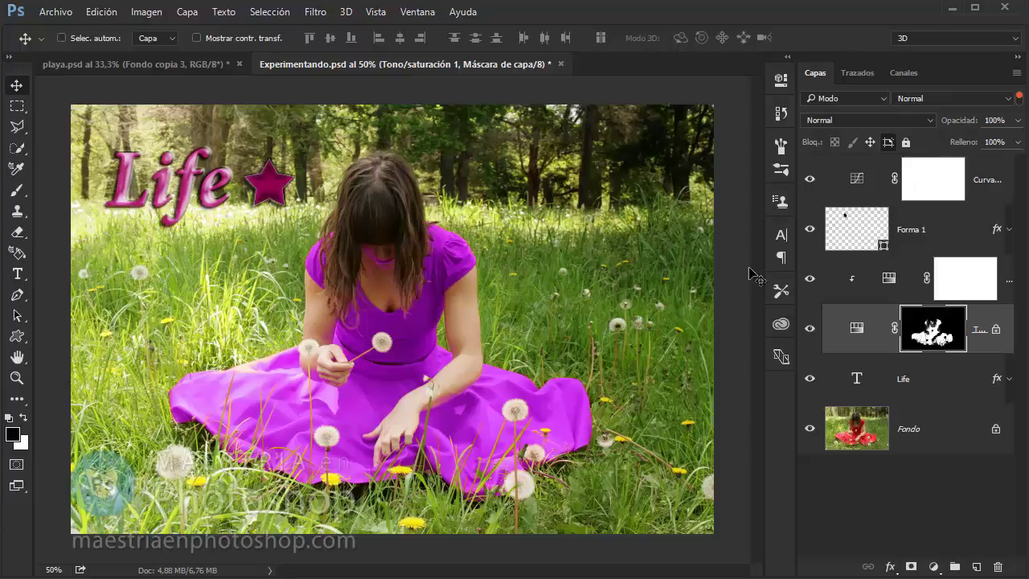
{"action": "left_click", "coordinate": [895, 528]}
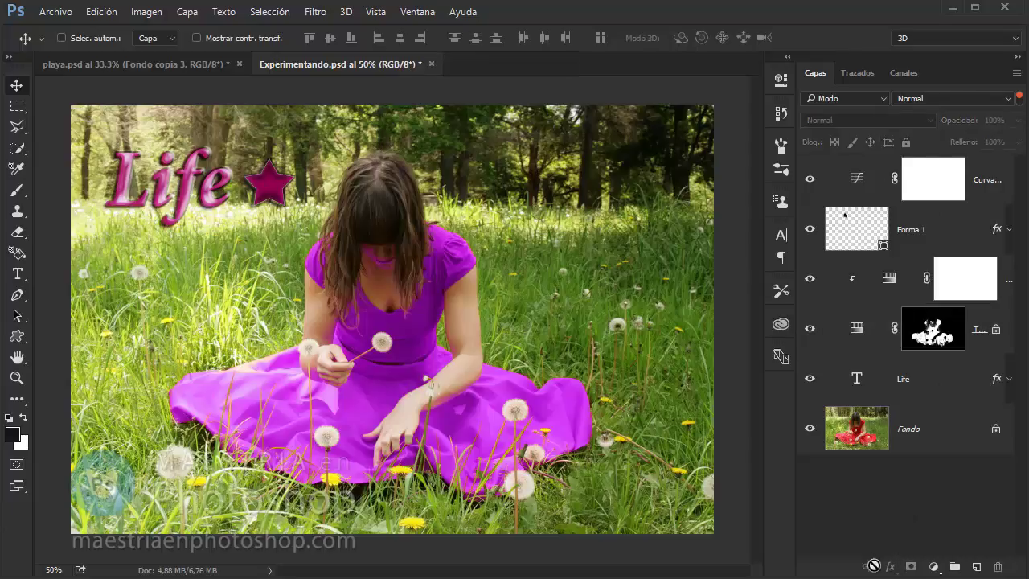
{"action": "left_click", "coordinate": [921, 431]}
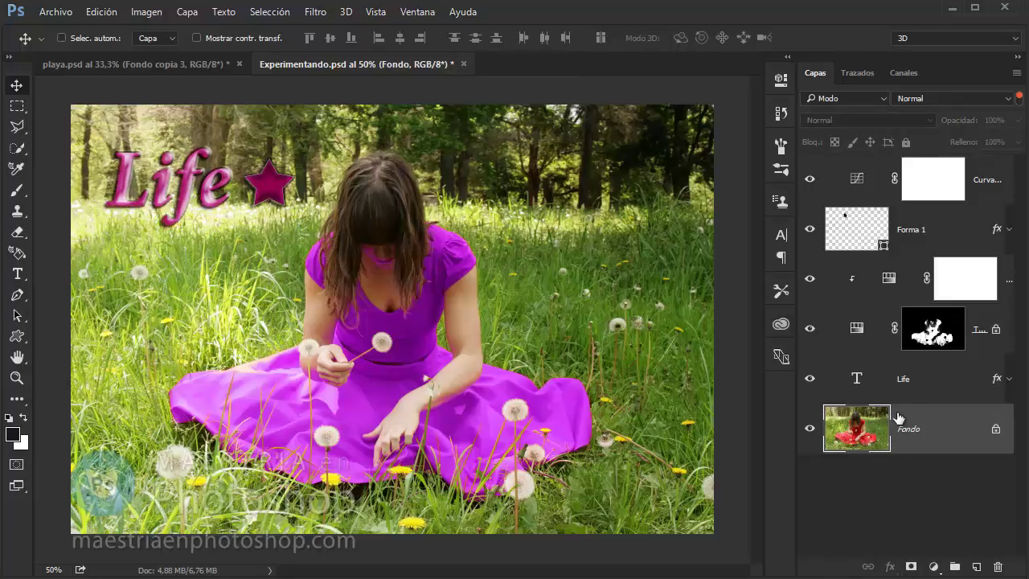
{"action": "left_click", "coordinate": [914, 383], "text": "ctrl"}
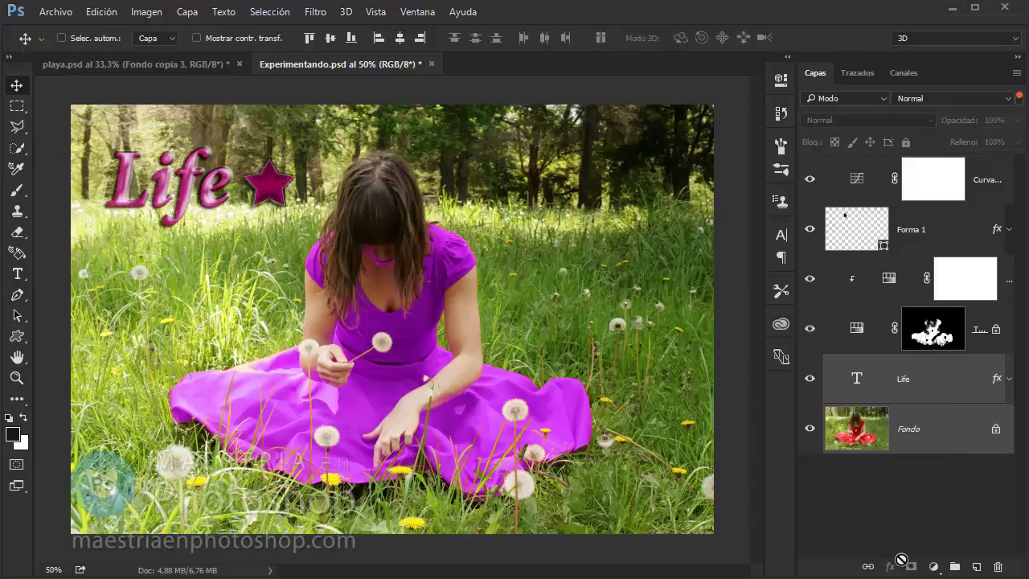
{"action": "left_click", "coordinate": [944, 391]}
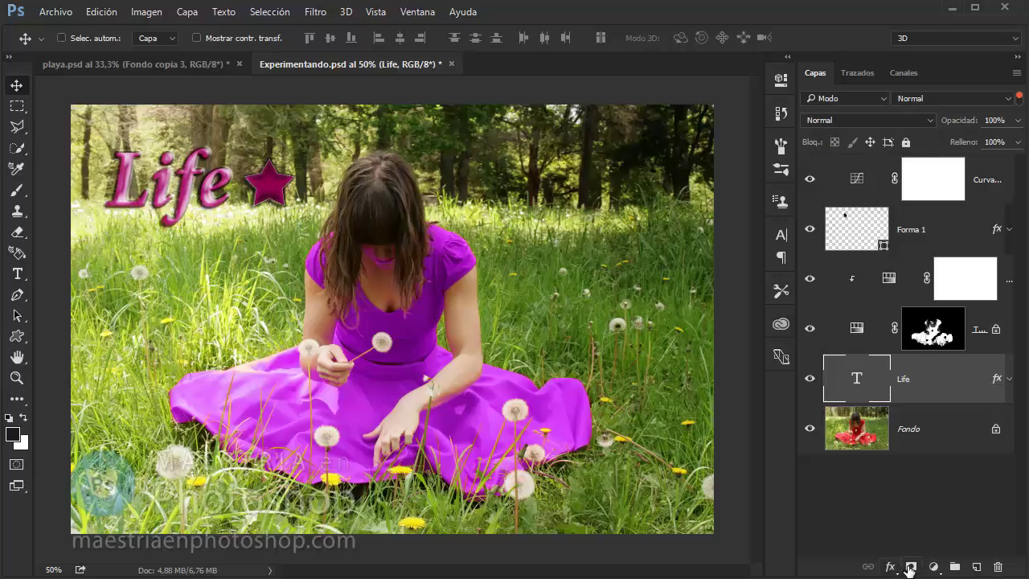